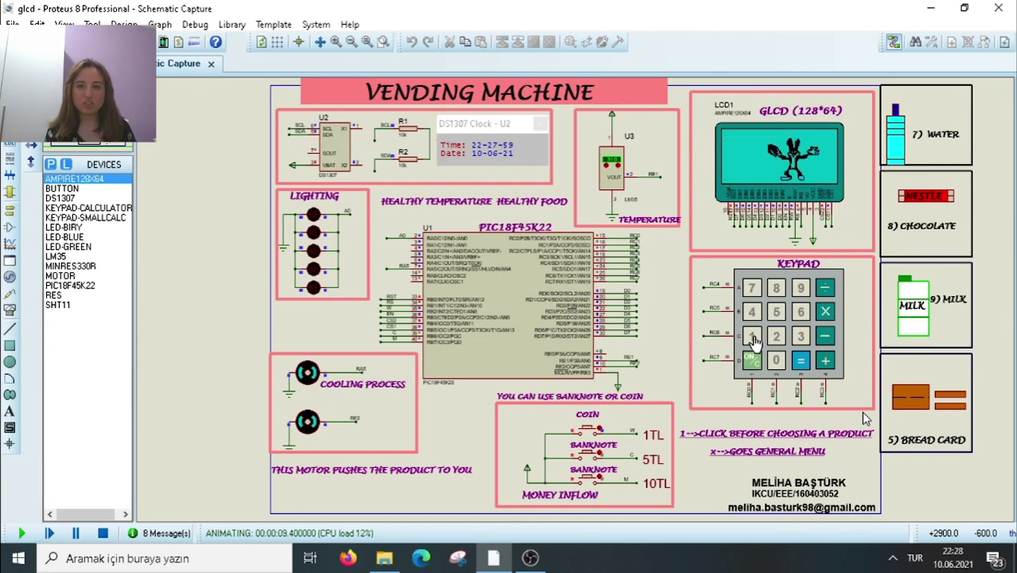
# View the temperature reading, then the night/morning lighting mode, returning to the select menu after each.
pyautogui.click(800, 336)
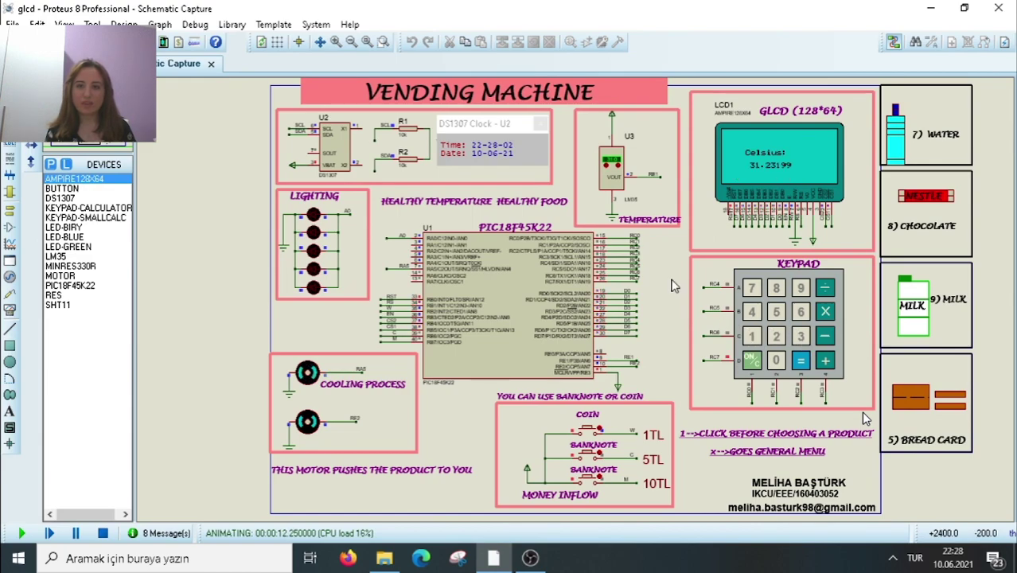
pyautogui.click(606, 167)
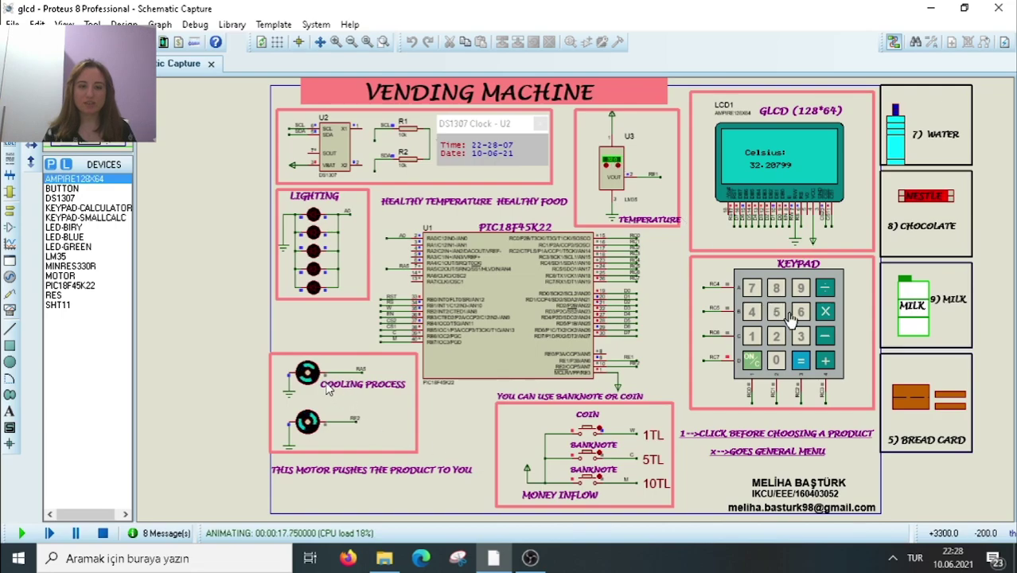
pyautogui.click(824, 312)
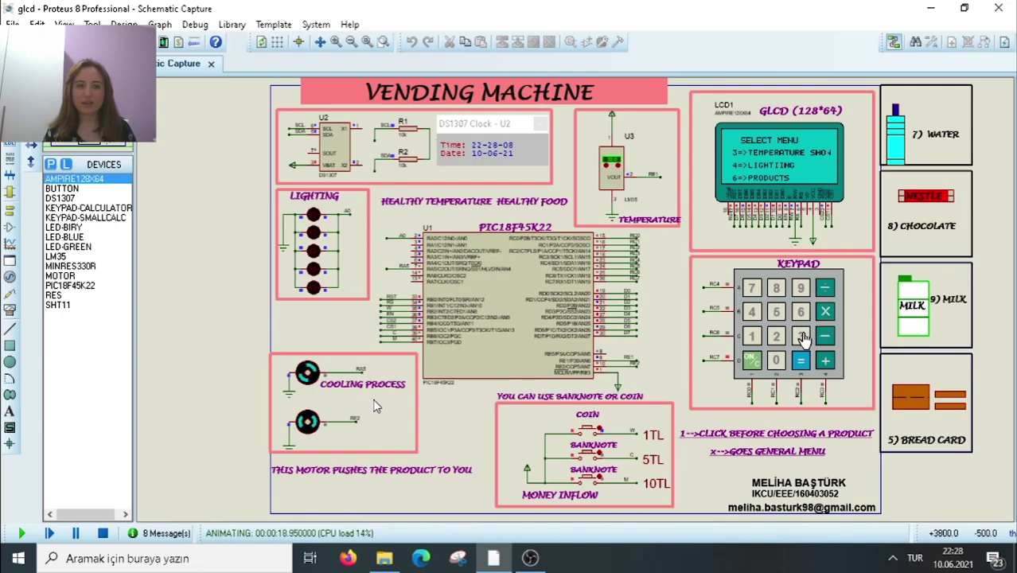
pyautogui.click(751, 312)
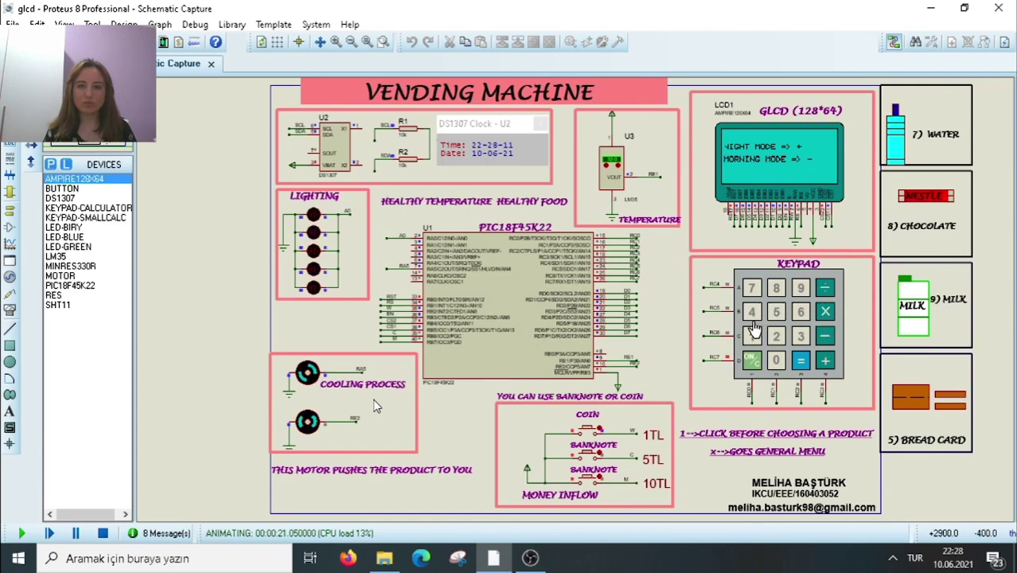
pyautogui.click(824, 312)
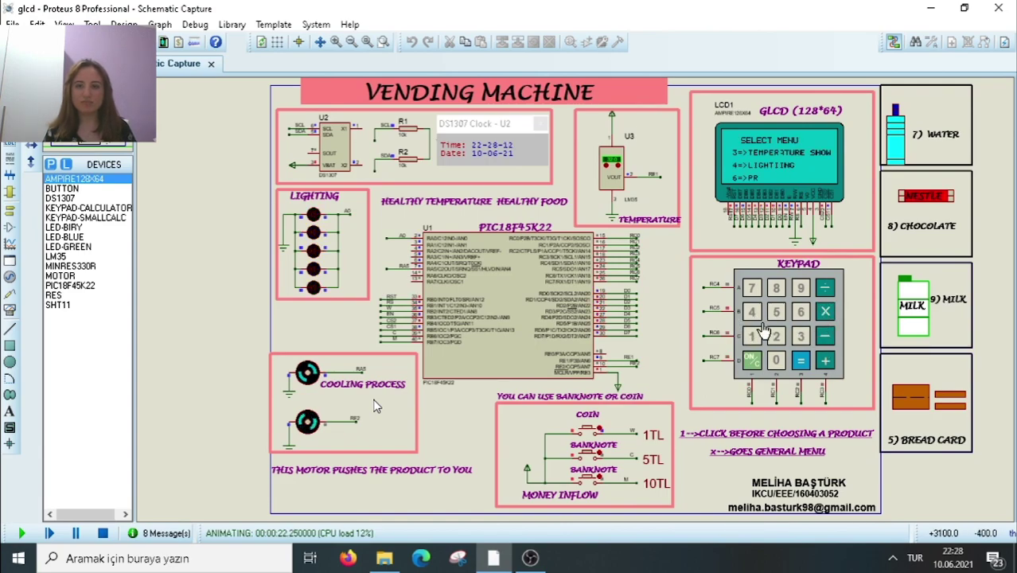
# Open the products display, insert a 1TL coin, and select water from the menu.
pyautogui.click(799, 314)
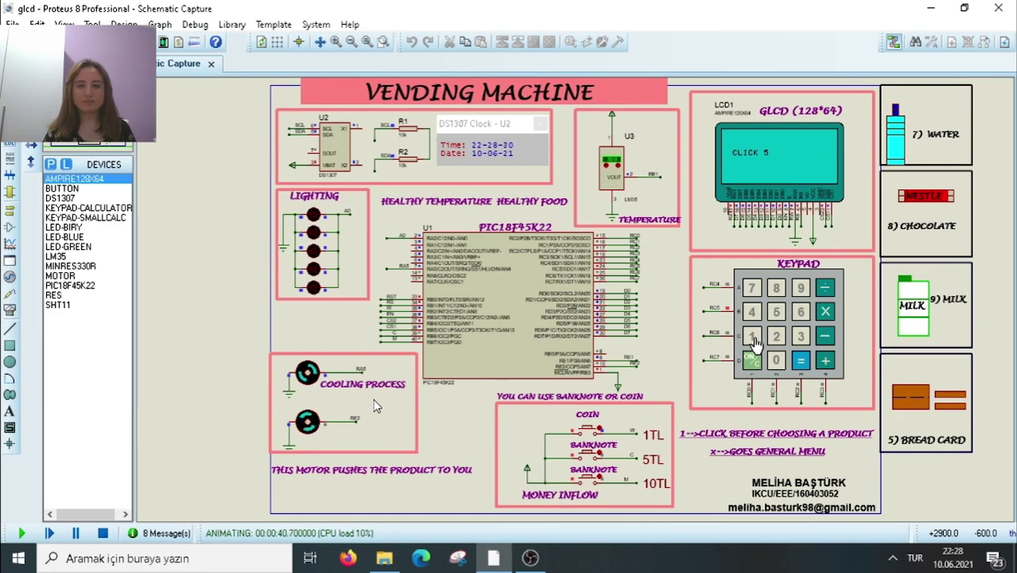
pyautogui.click(756, 342)
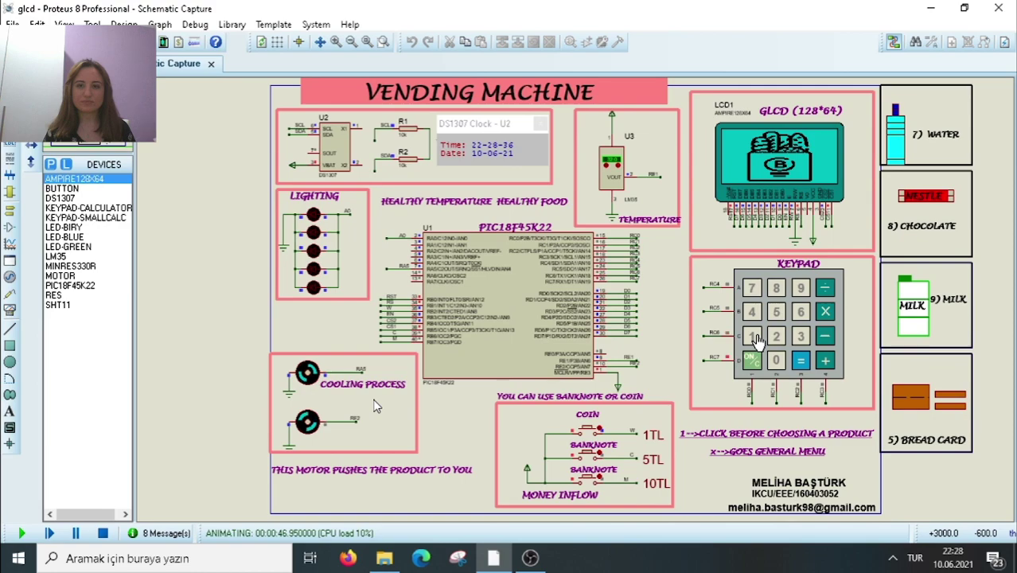
pyautogui.click(601, 431)
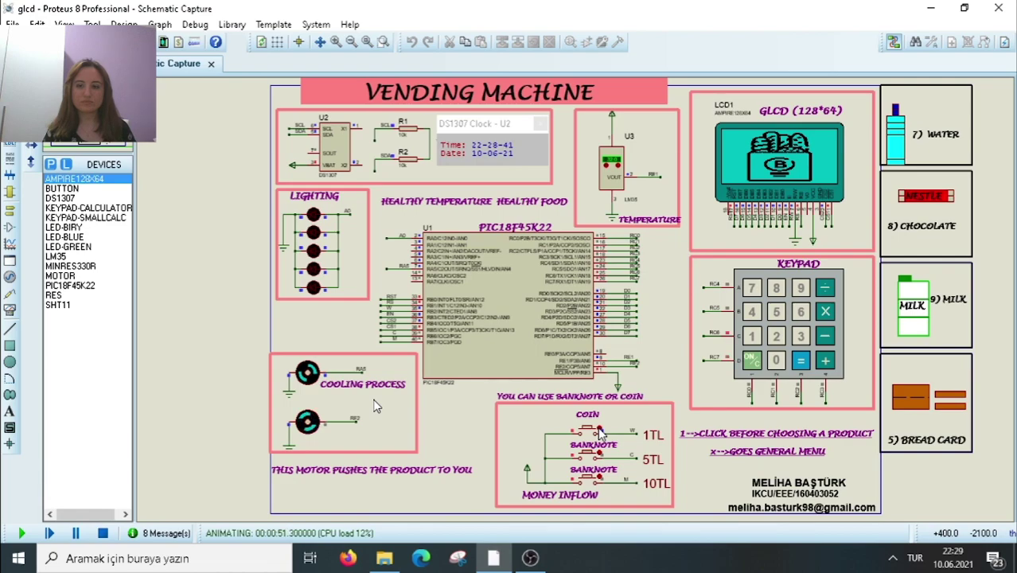
pyautogui.click(752, 335)
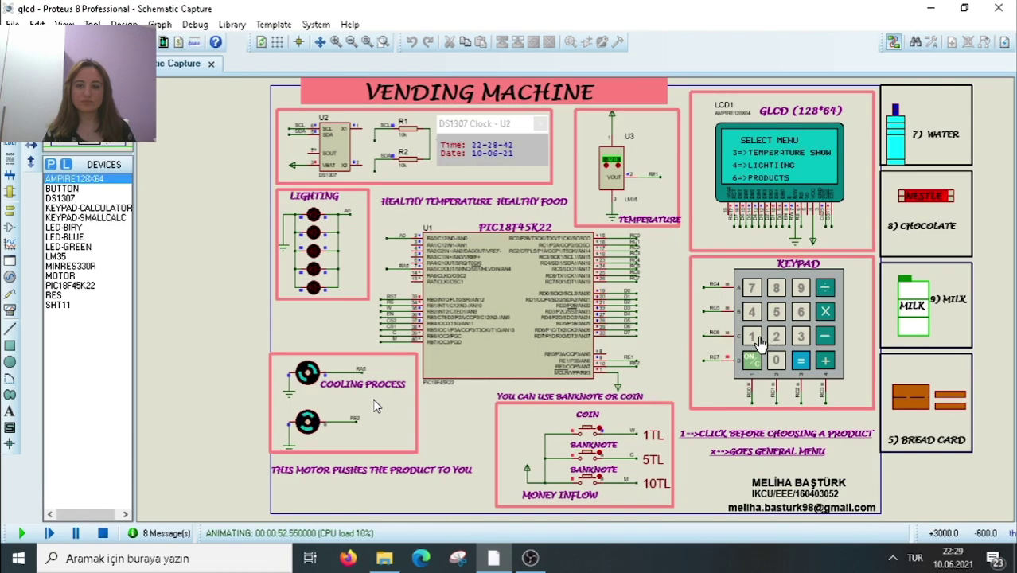
pyautogui.click(751, 288)
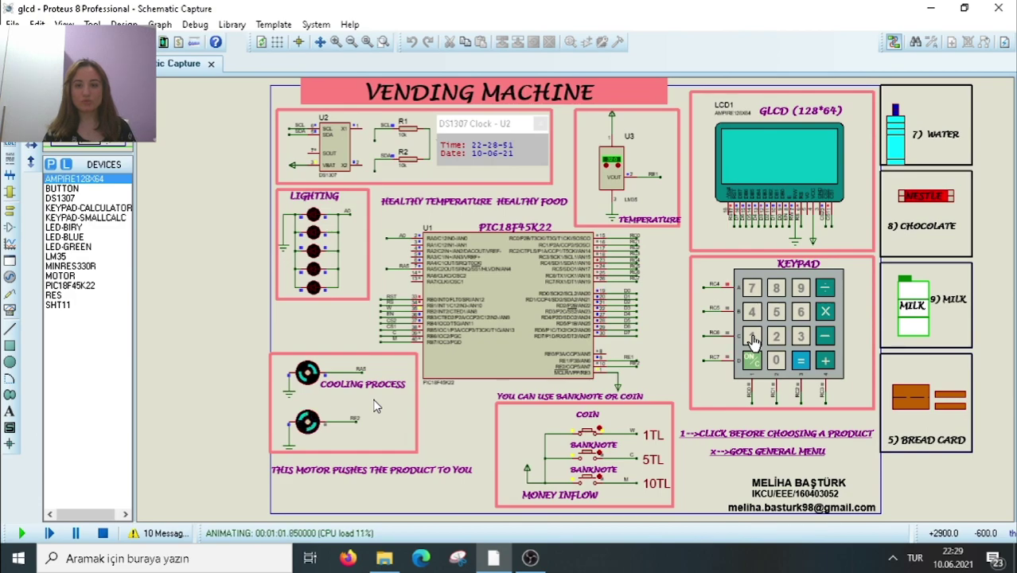
# Buy water by selecting it and paying with a 1TL coin.
pyautogui.click(753, 340)
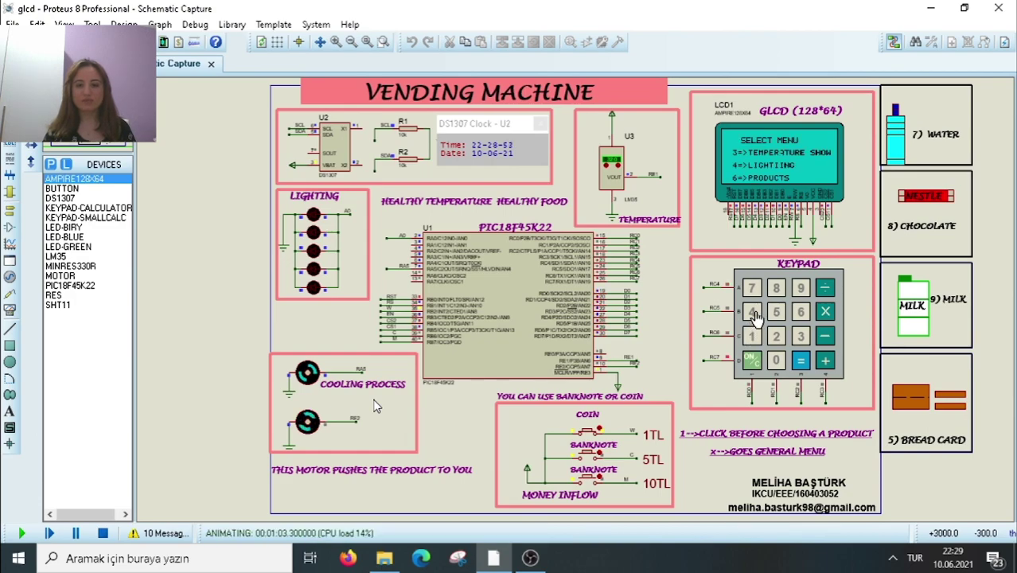
pyautogui.click(756, 293)
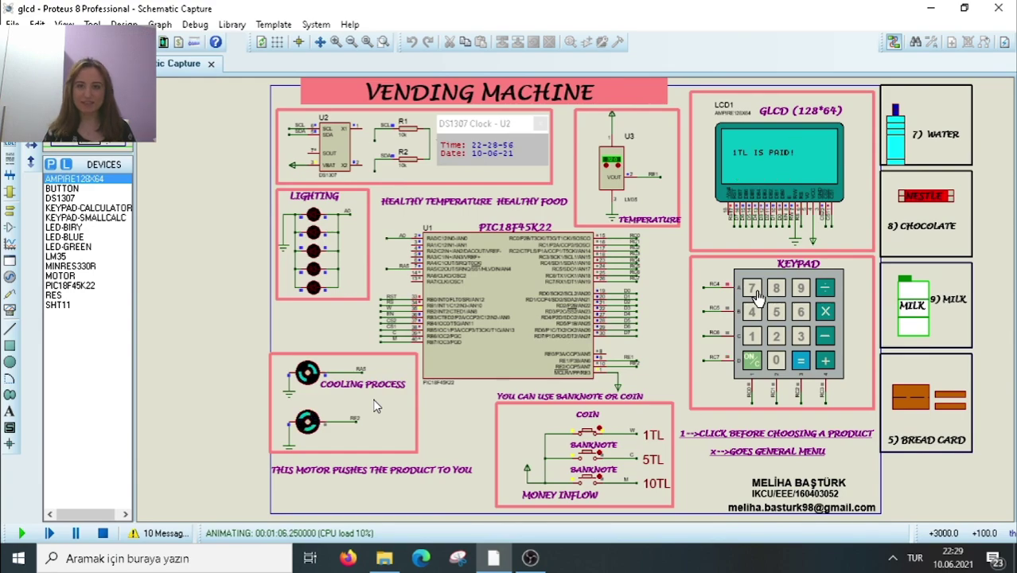
pyautogui.click(607, 428)
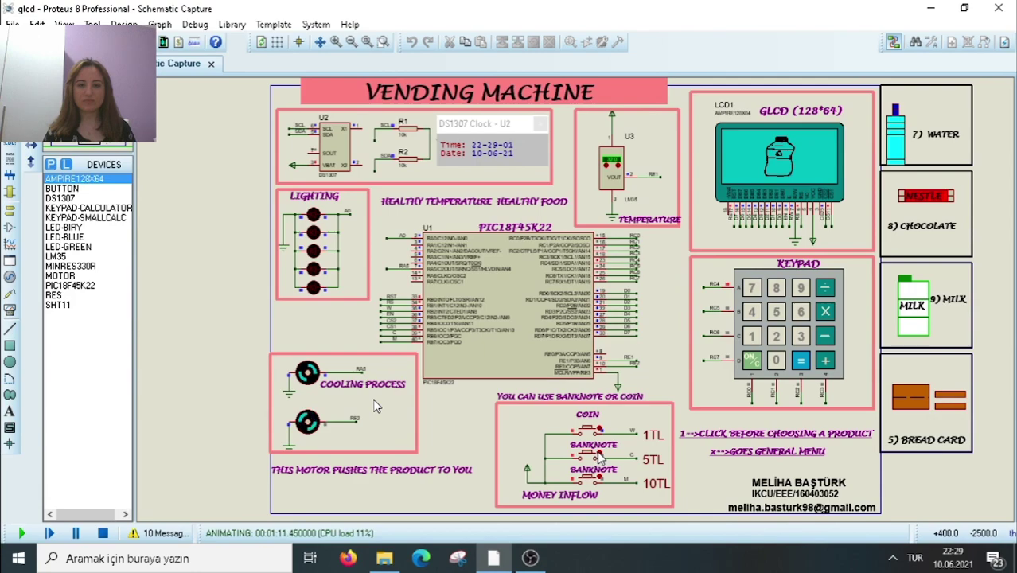
# Buy water again, paying with a 5TL banknote for 4TL change.
pyautogui.click(752, 339)
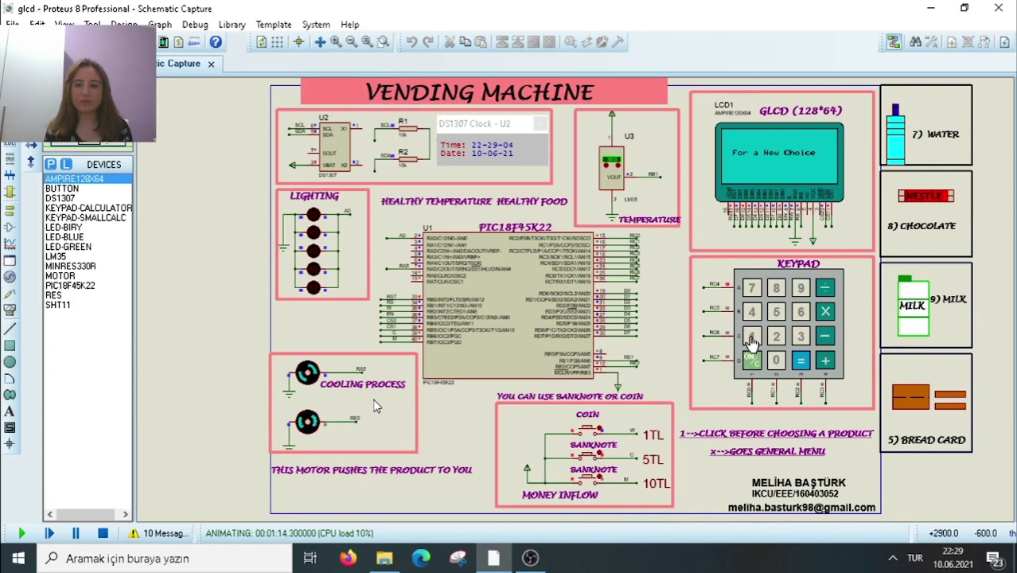
pyautogui.click(752, 338)
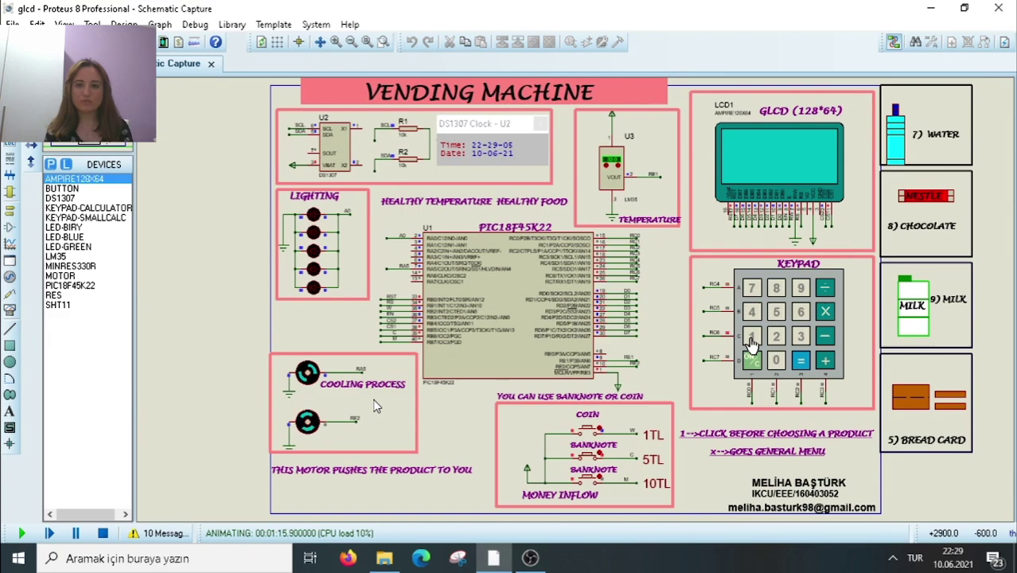
pyautogui.click(751, 338)
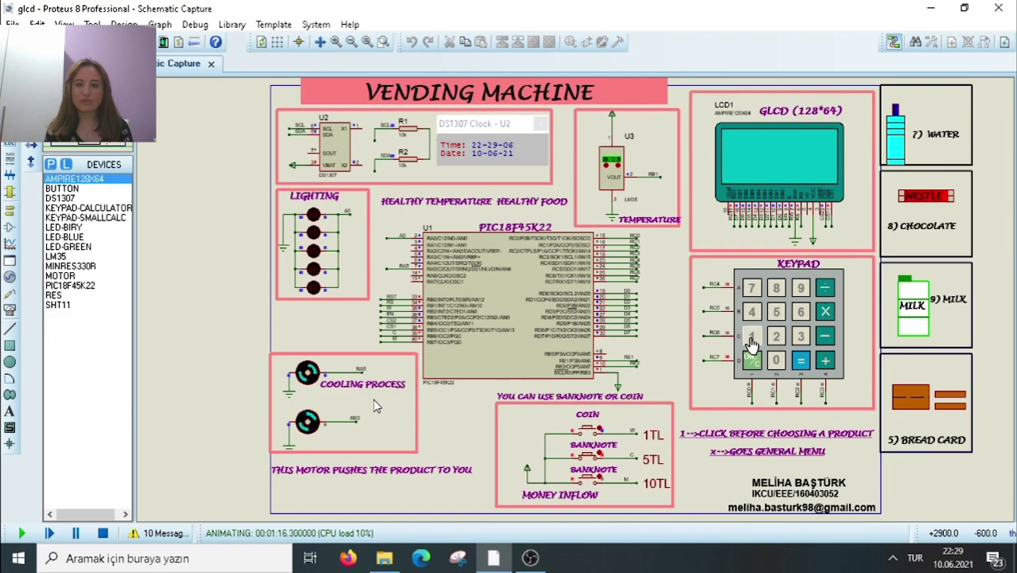
pyautogui.click(750, 288)
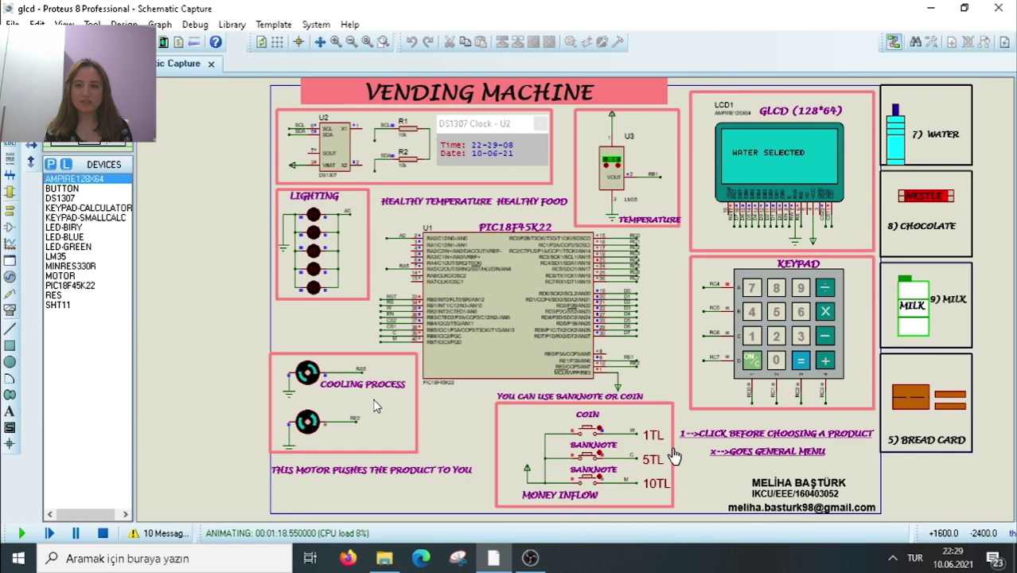
pyautogui.click(595, 456)
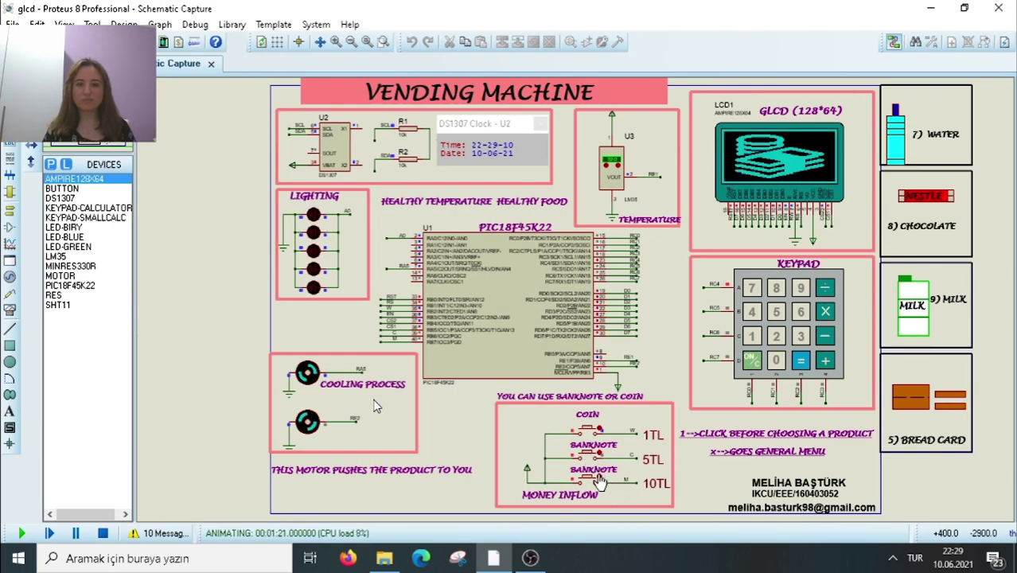
pyautogui.click(598, 477)
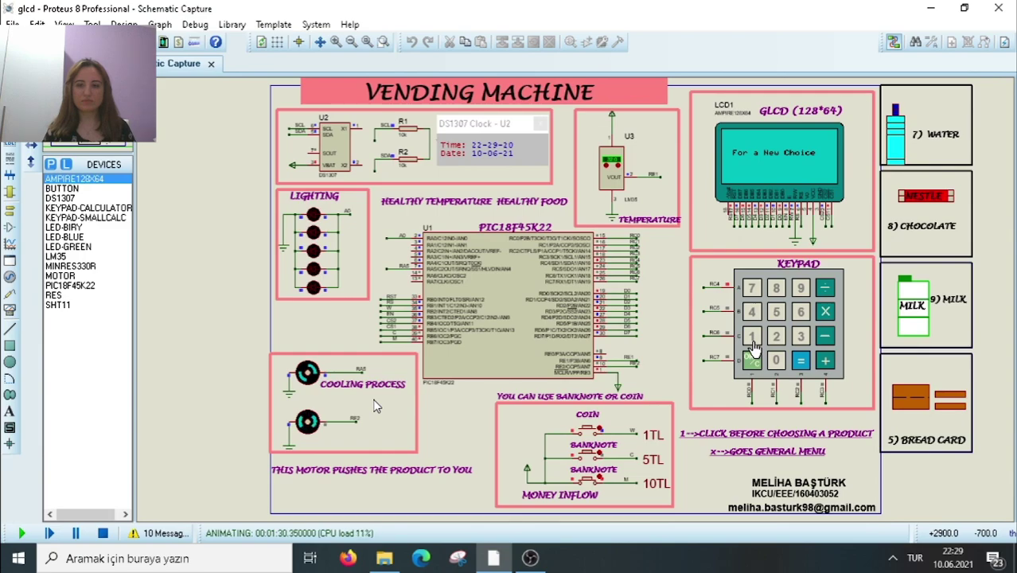
# Buy water with a 10TL banknote, receiving 9TL change.
pyautogui.click(753, 338)
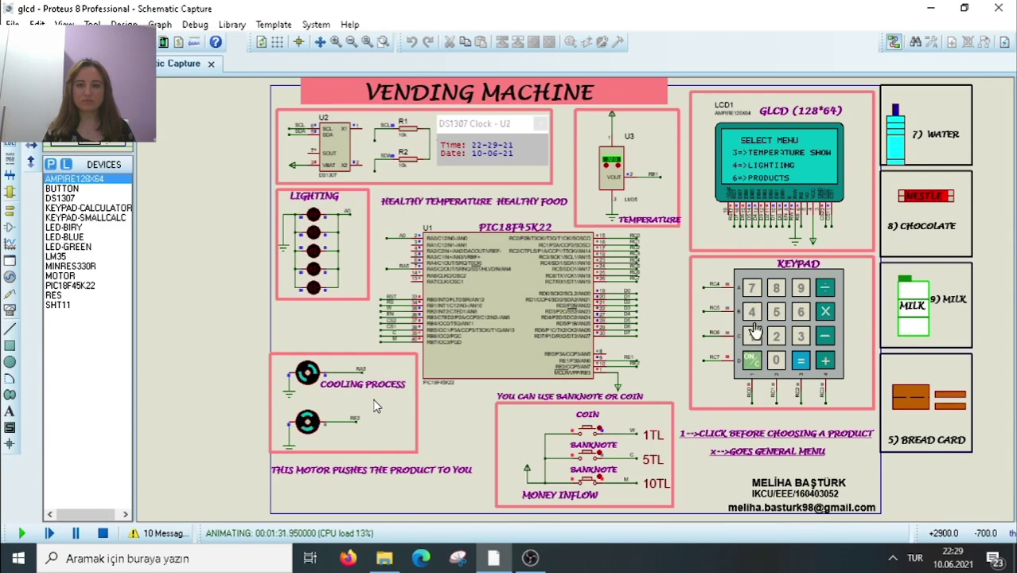
pyautogui.click(752, 290)
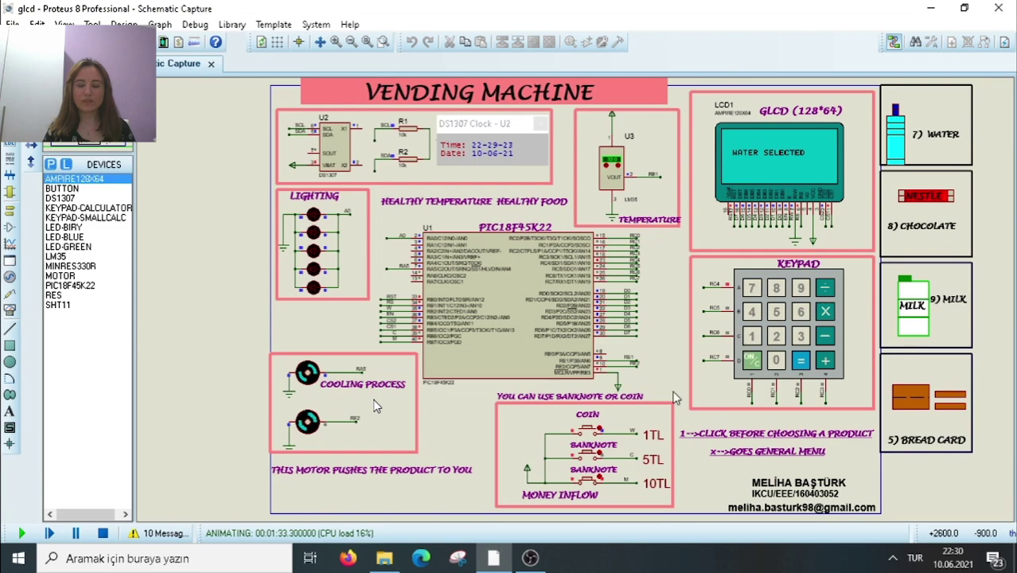
pyautogui.click(599, 481)
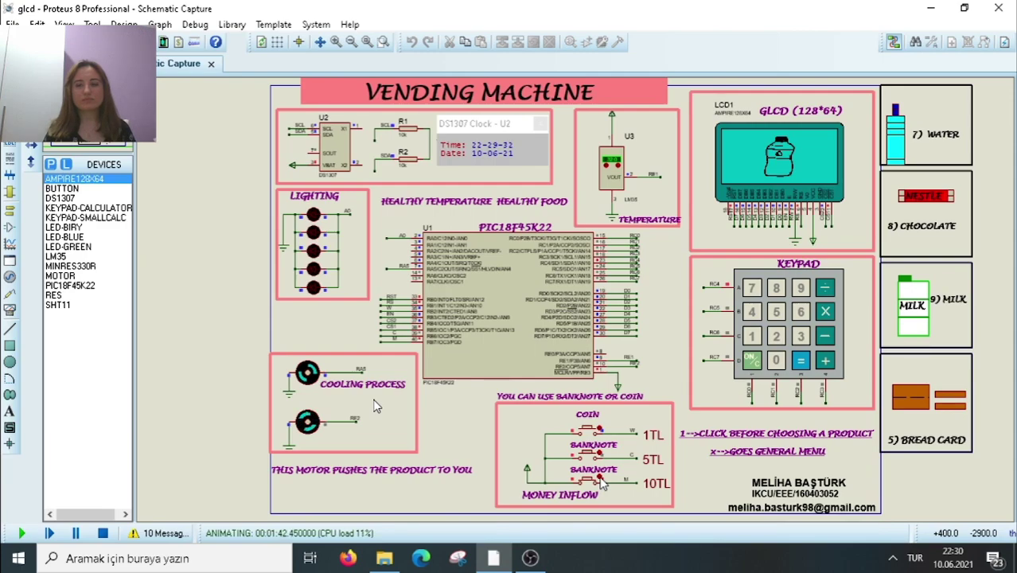
# Choose chocolate (key 8) and pay with a 5TL banknote to get the Snickers image.
pyautogui.click(752, 337)
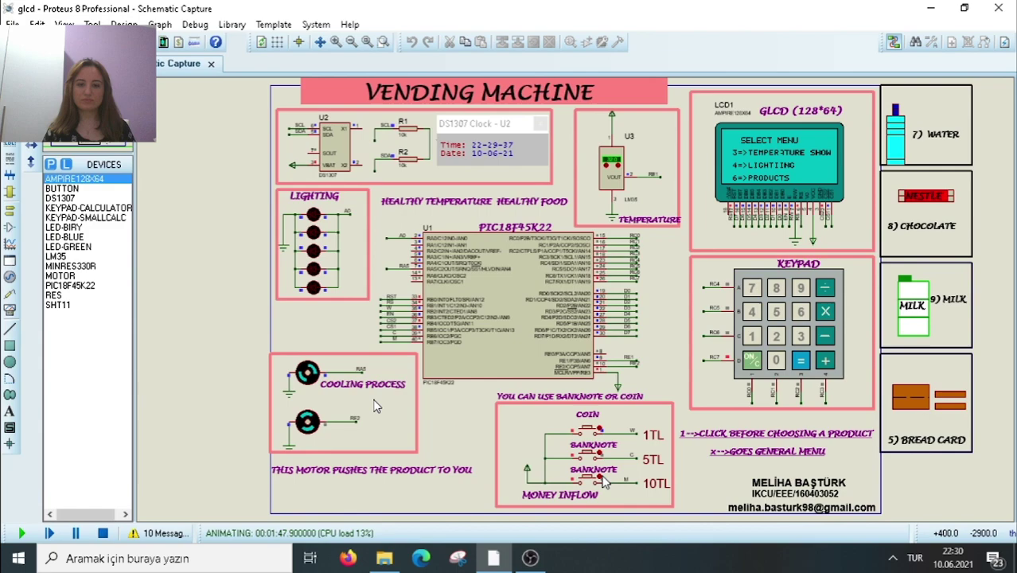
pyautogui.click(776, 287)
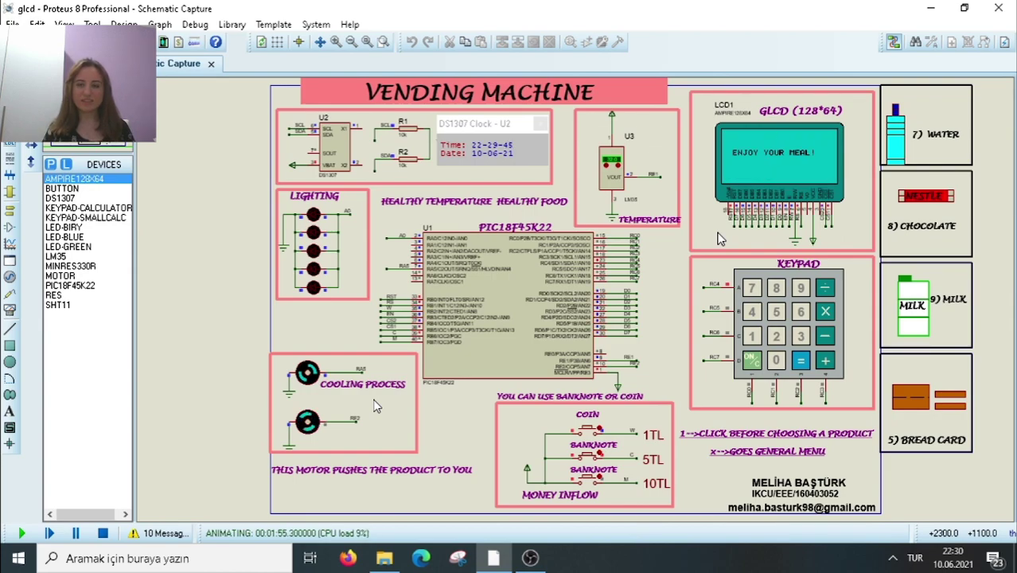
pyautogui.click(601, 455)
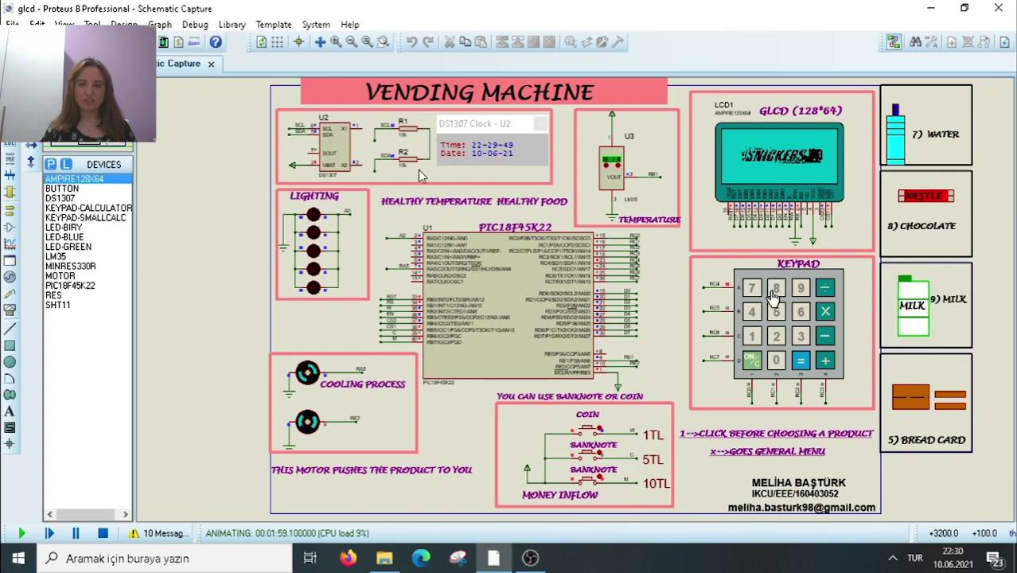
# Press key 1, insert a 10TL banknote, then press 1 again after 'Enjoy your meal!'.
pyautogui.click(752, 335)
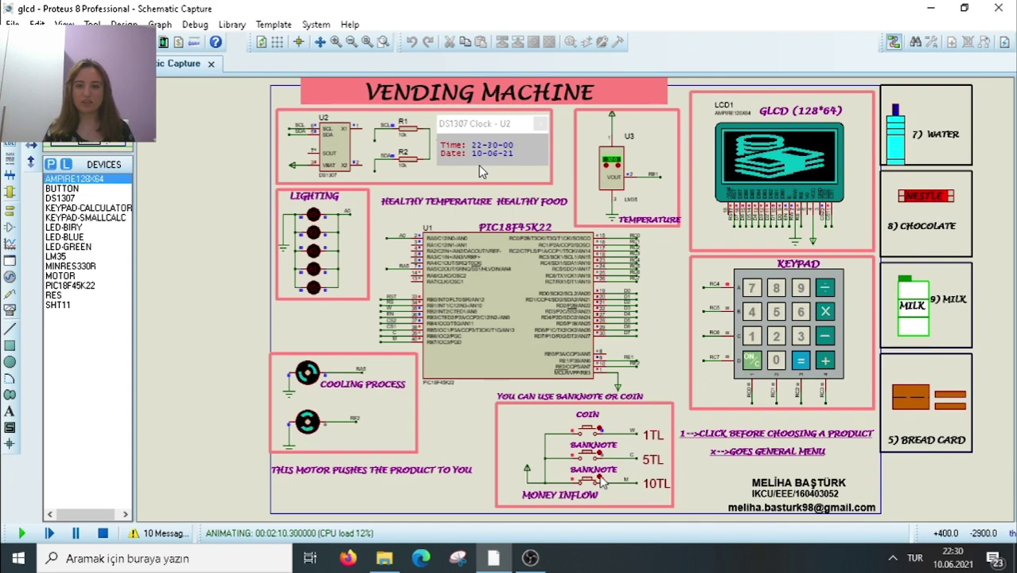
pyautogui.click(602, 479)
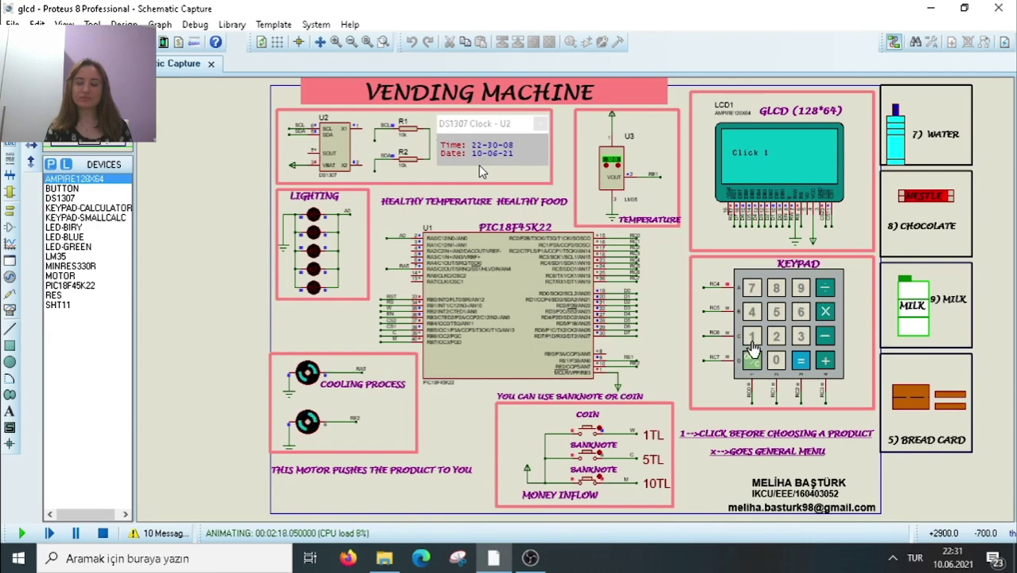
pyautogui.click(752, 338)
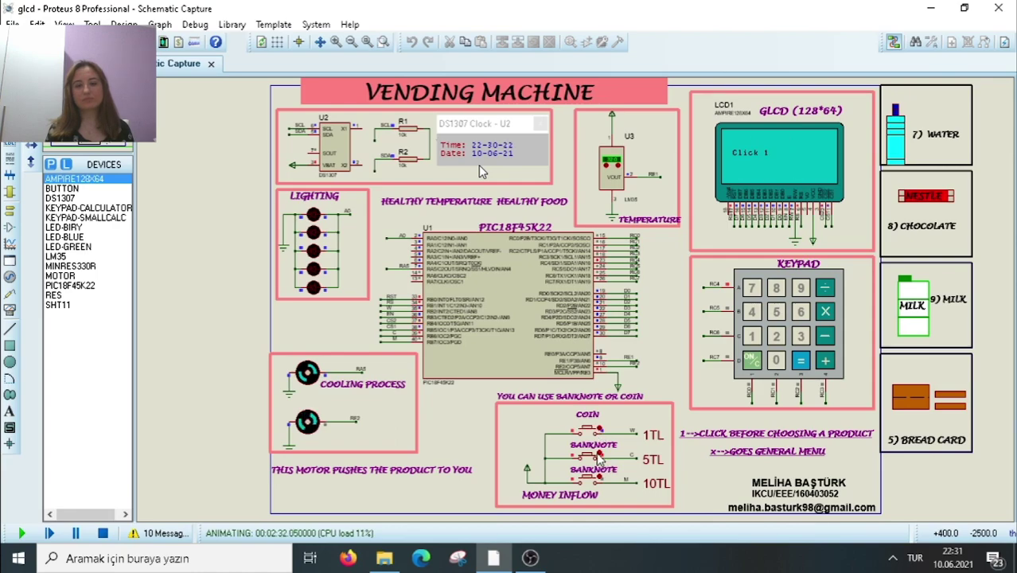
# Buy milk (product 9) with a 10TL banknote, then select the bread card, item 5.
pyautogui.click(600, 459)
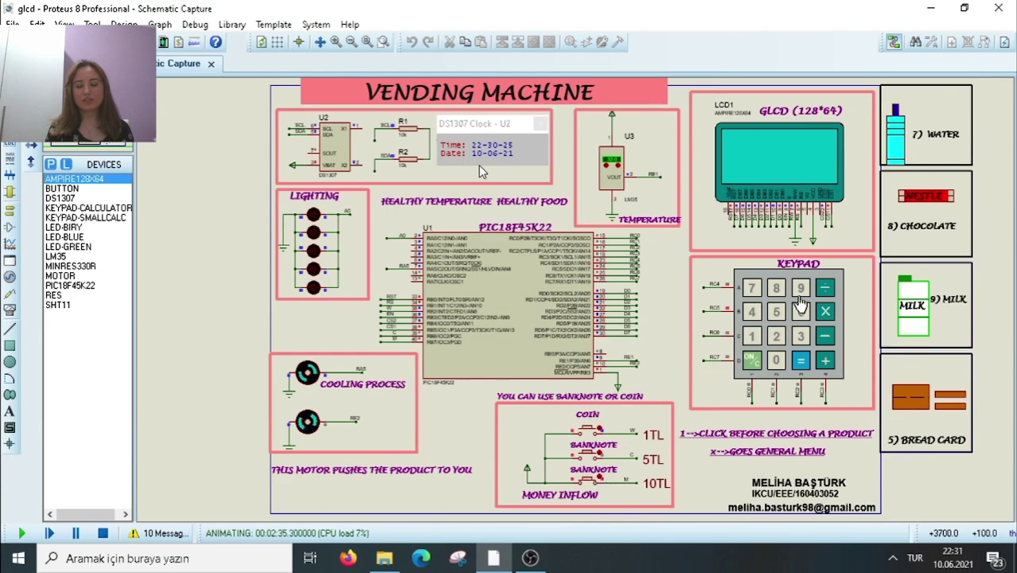
pyautogui.click(752, 337)
pyautogui.click(800, 288)
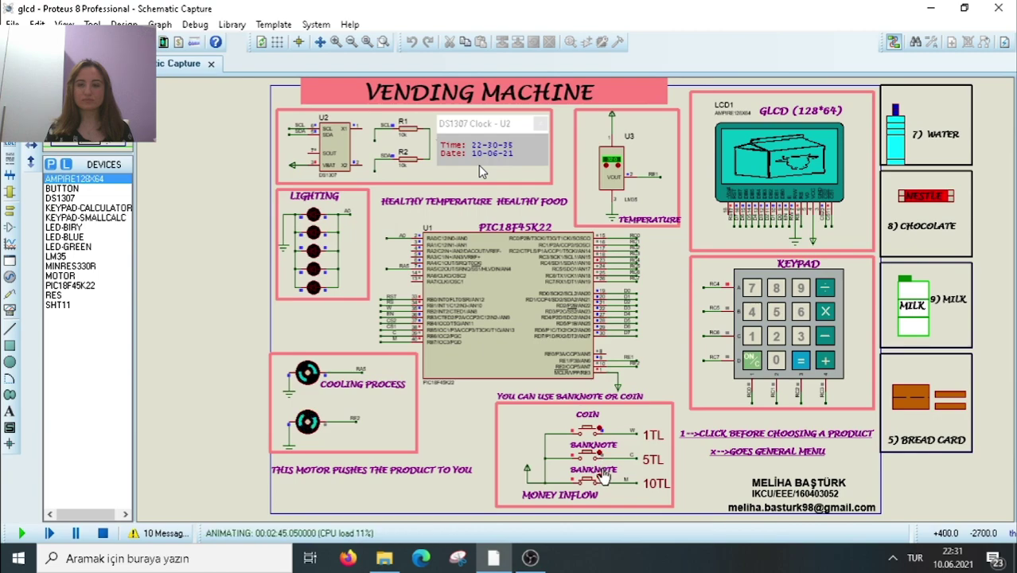
pyautogui.click(601, 481)
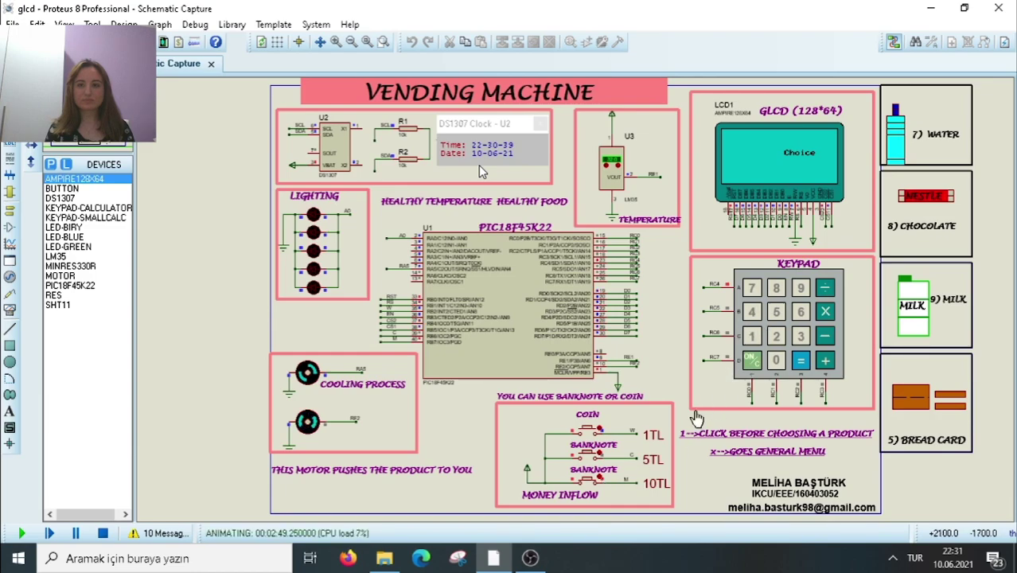
pyautogui.click(752, 338)
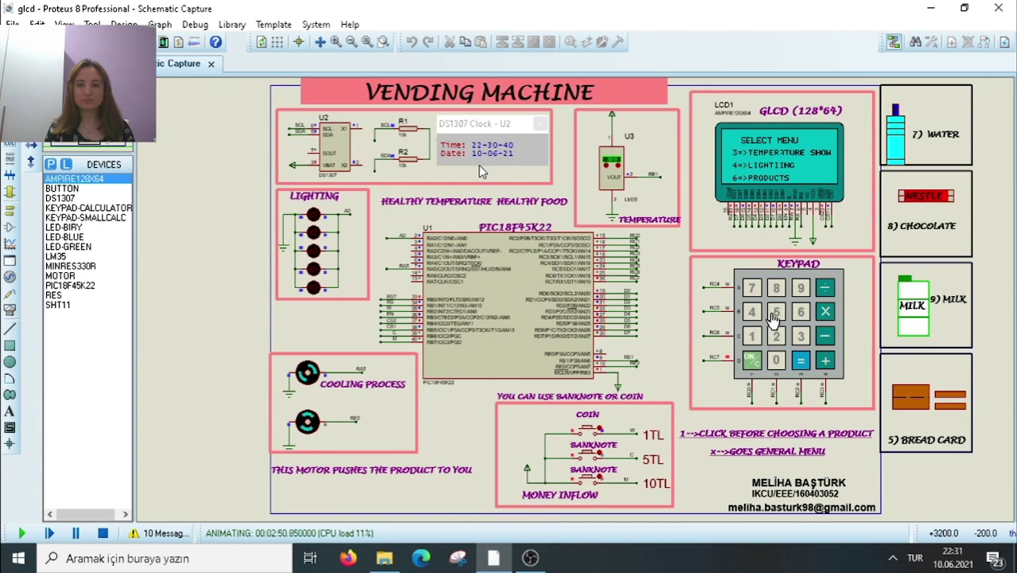
pyautogui.click(776, 311)
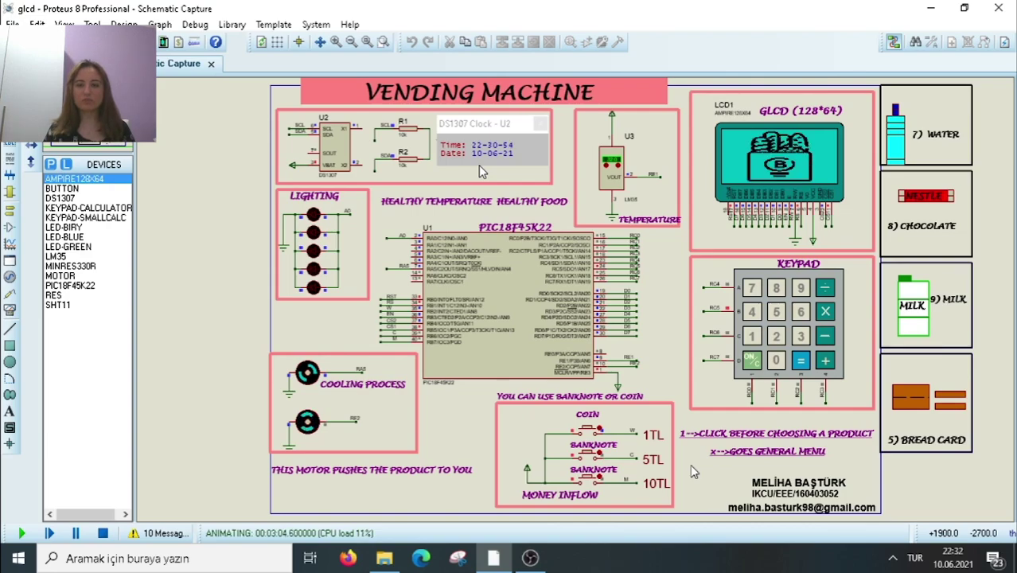
# Select bread card item 5 again from SELECT MENU, then switch to the mikroC source code.
pyautogui.click(751, 338)
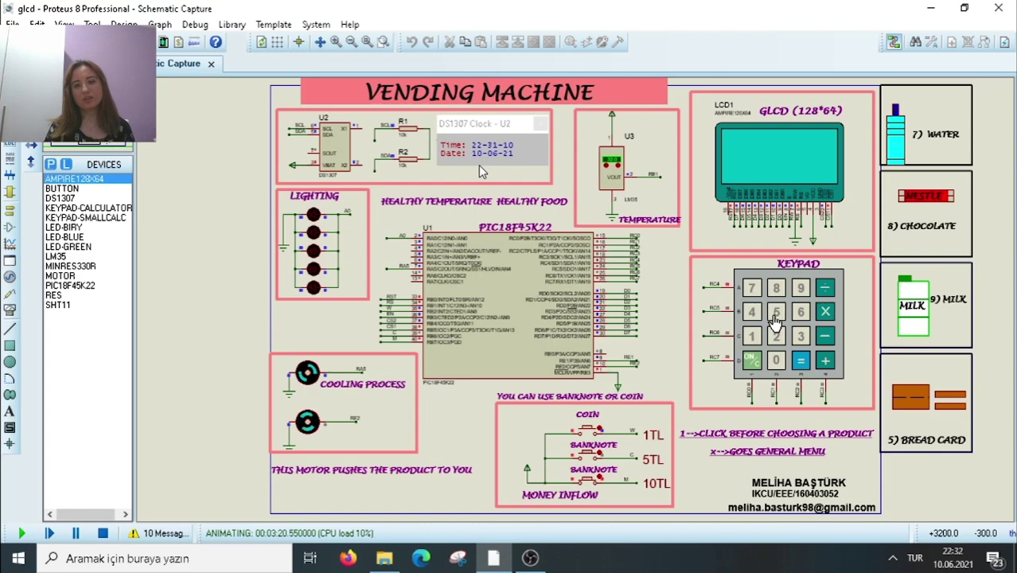
pyautogui.click(751, 337)
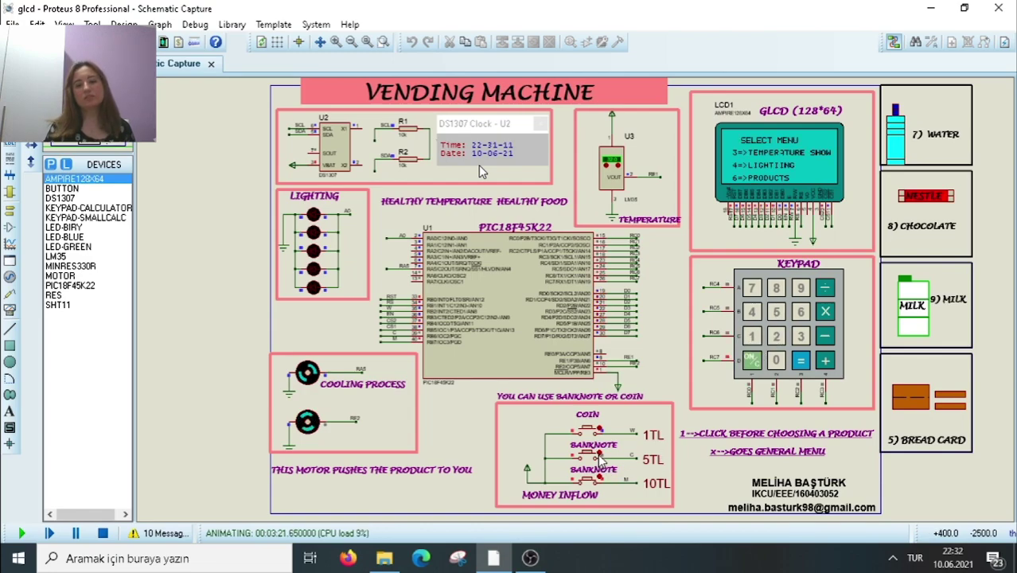
pyautogui.click(778, 313)
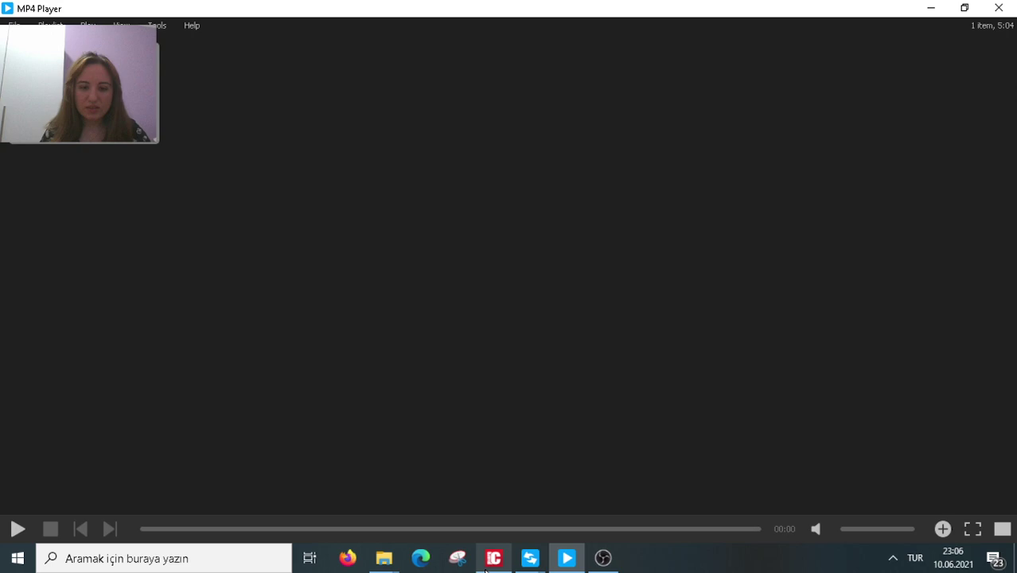
pyautogui.click(493, 558)
pyautogui.scroll(2, 369, 227)
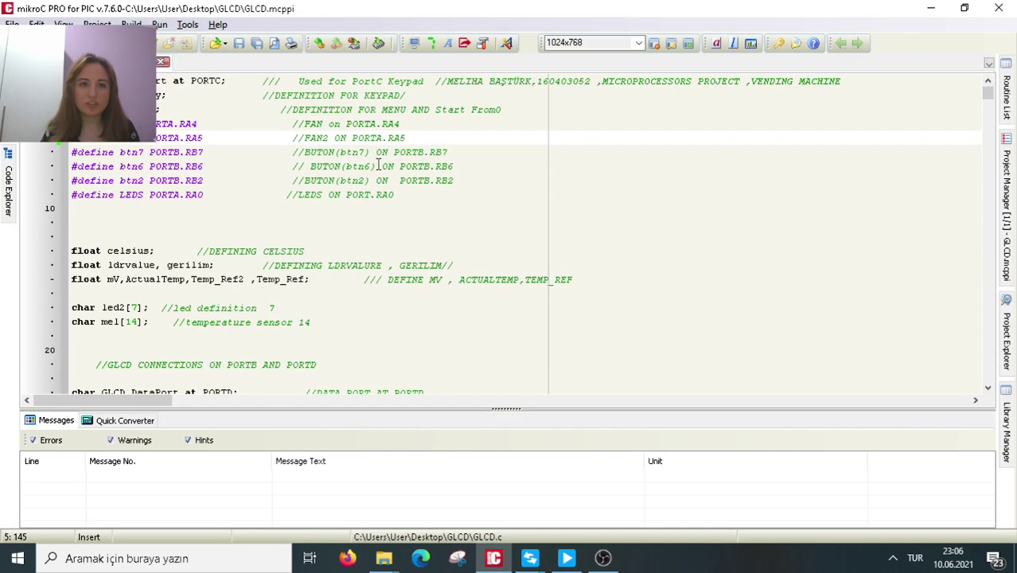
pyautogui.click(161, 26)
pyautogui.moveTo(187, 25)
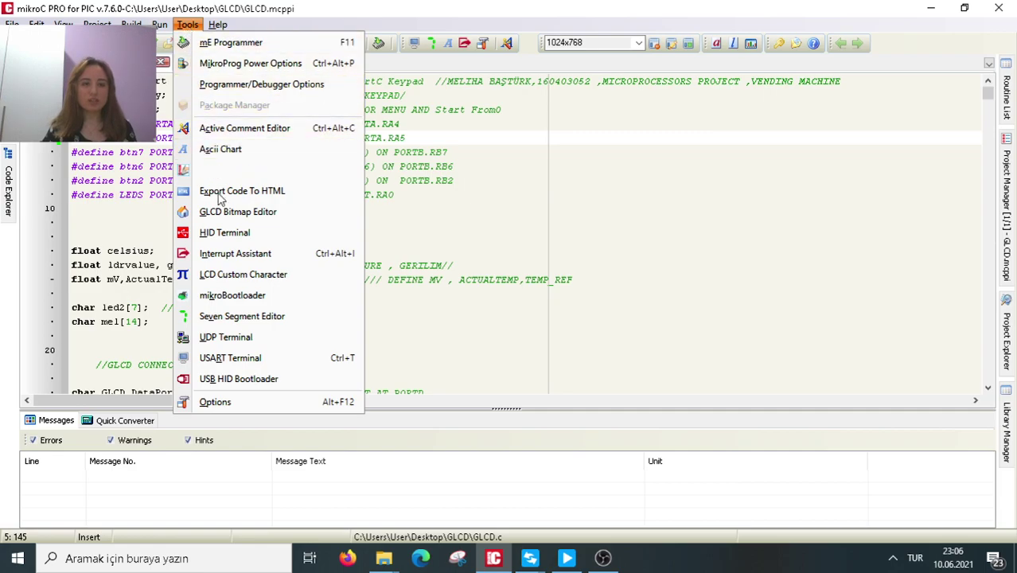
pyautogui.click(231, 212)
pyautogui.click(188, 163)
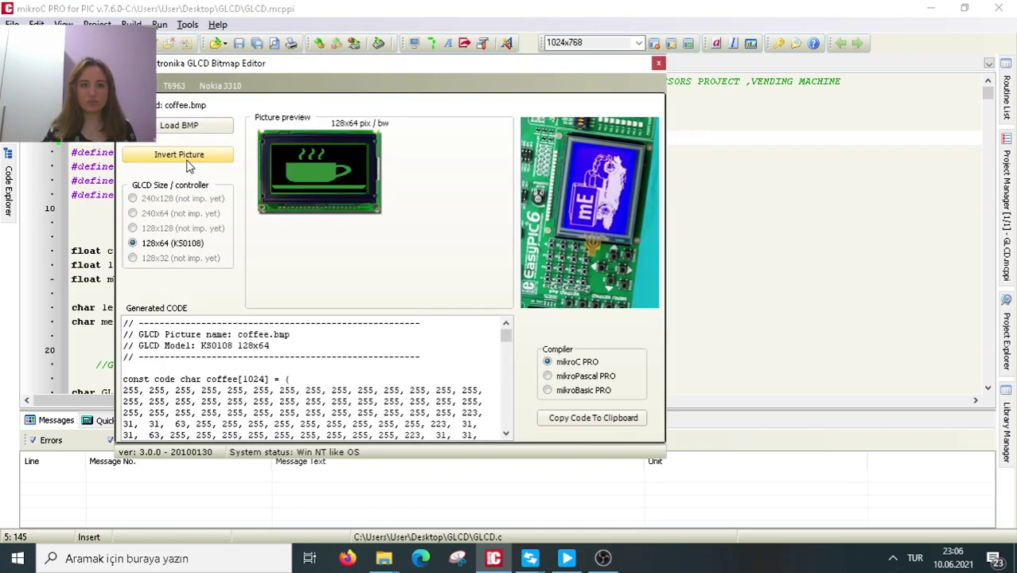
pyautogui.click(188, 163)
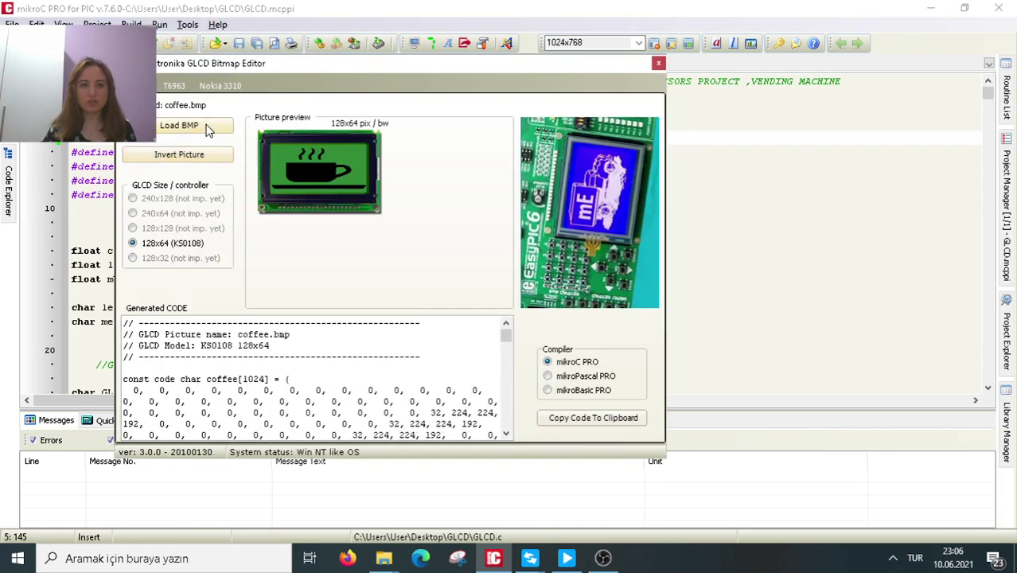
pyautogui.click(659, 64)
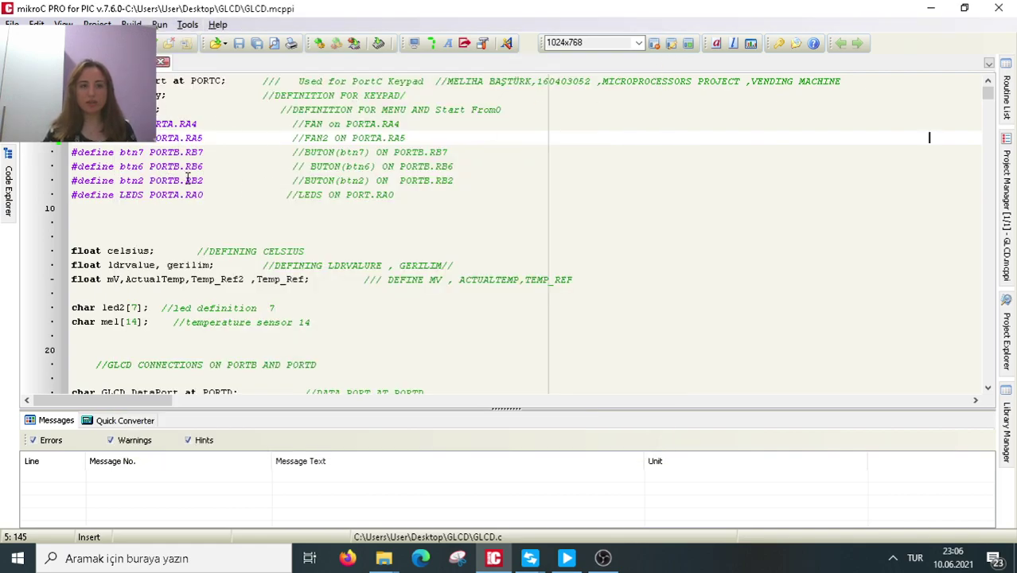
# Scroll GLCD.c past the image arrays and GLCD_Init setup to the endless-cycle Keypad_Key_Press section.
pyautogui.scroll(-3, 148, 205)
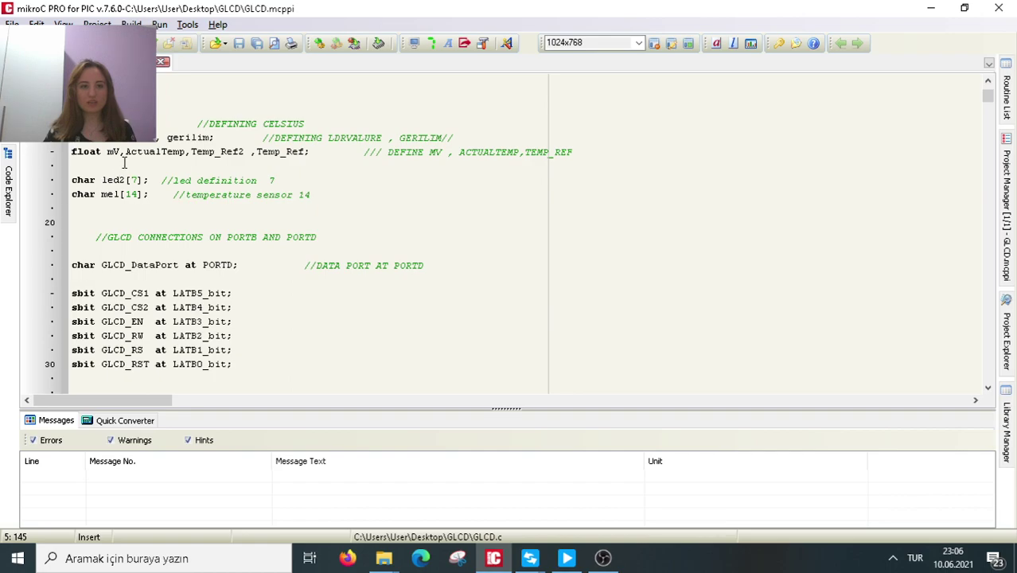
pyautogui.scroll(-2, 124, 162)
pyautogui.scroll(-1, 95, 199)
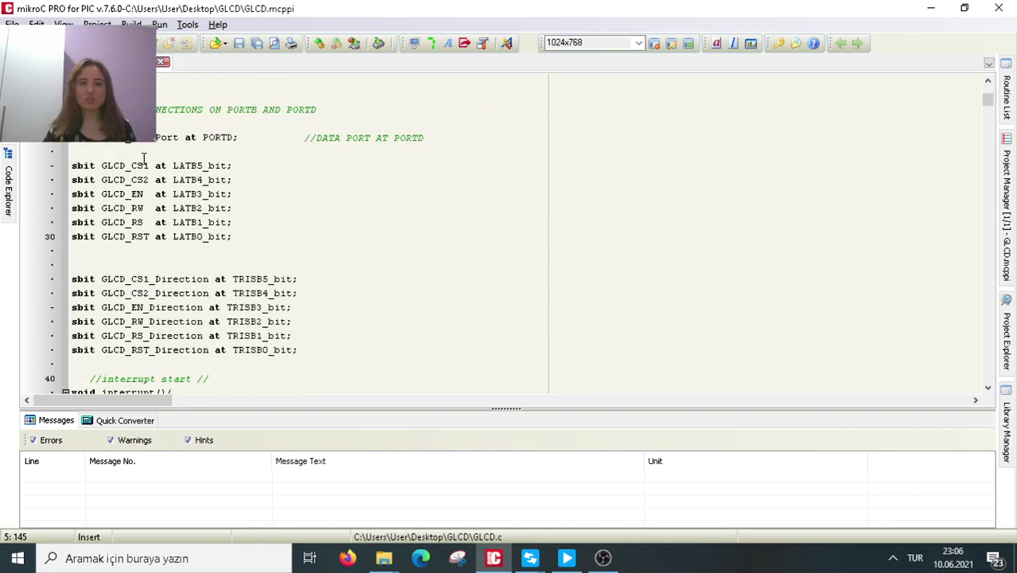
pyautogui.scroll(-3, 246, 171)
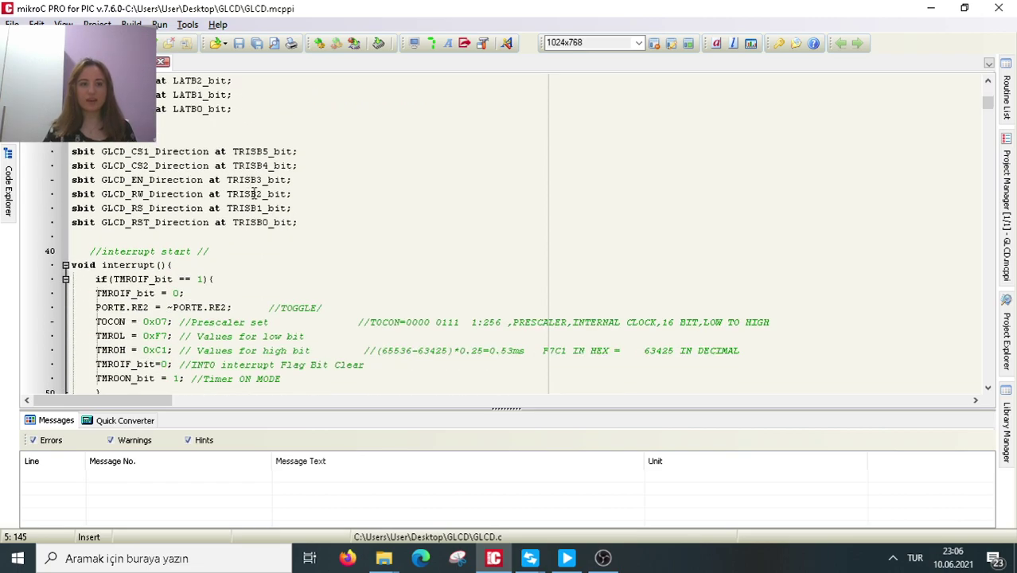
pyautogui.scroll(-3, 253, 193)
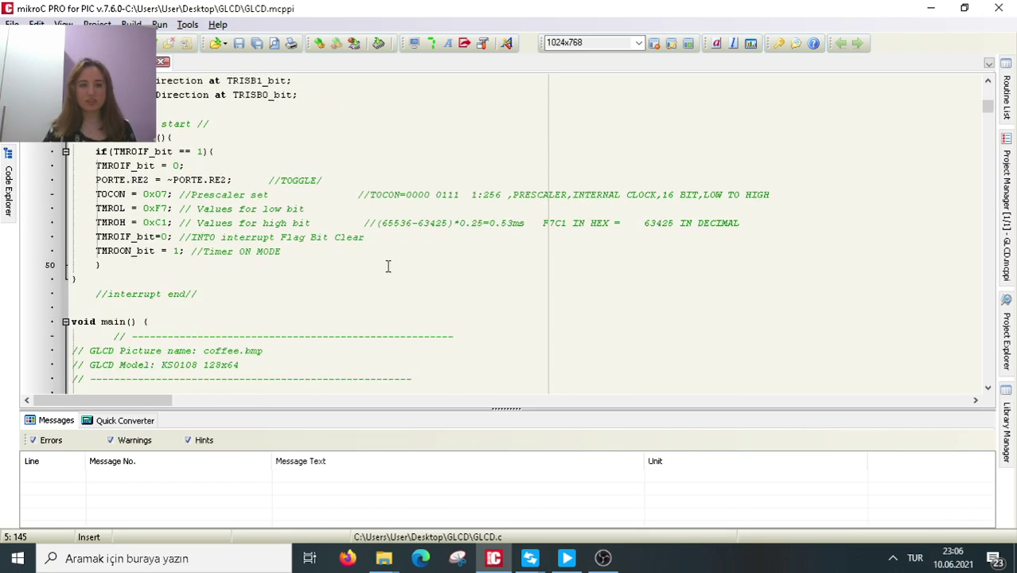
pyautogui.scroll(-5, 387, 266)
pyautogui.scroll(-5, 387, 266)
pyautogui.scroll(-7, 387, 266)
pyautogui.scroll(-8, 388, 266)
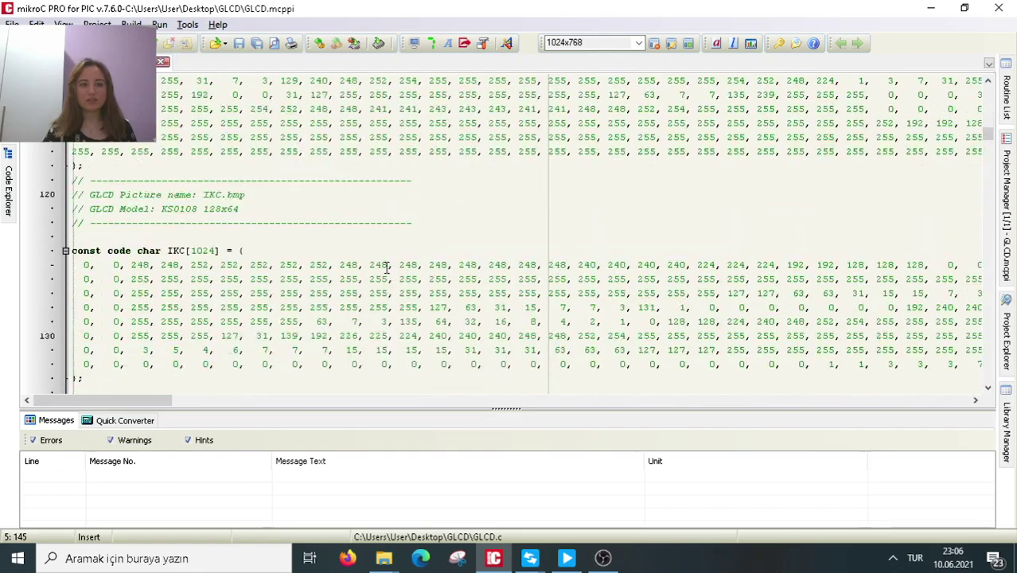
pyautogui.scroll(-8, 387, 268)
pyautogui.scroll(-8, 387, 269)
pyautogui.scroll(-8, 387, 269)
pyautogui.scroll(-7, 388, 268)
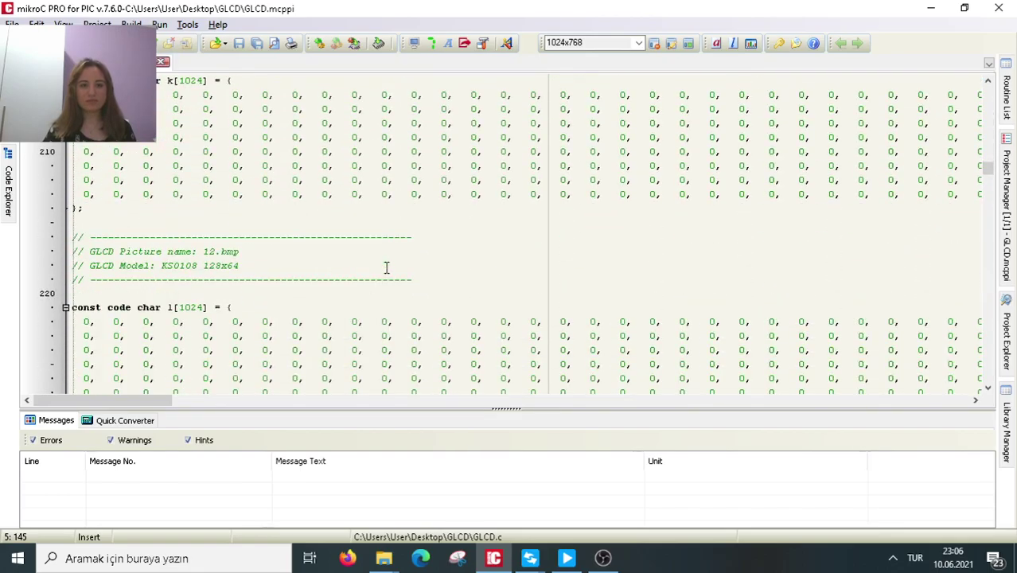
pyautogui.scroll(-3, 386, 267)
pyautogui.scroll(-5, 386, 268)
pyautogui.scroll(-14, 386, 268)
pyautogui.scroll(-12, 386, 267)
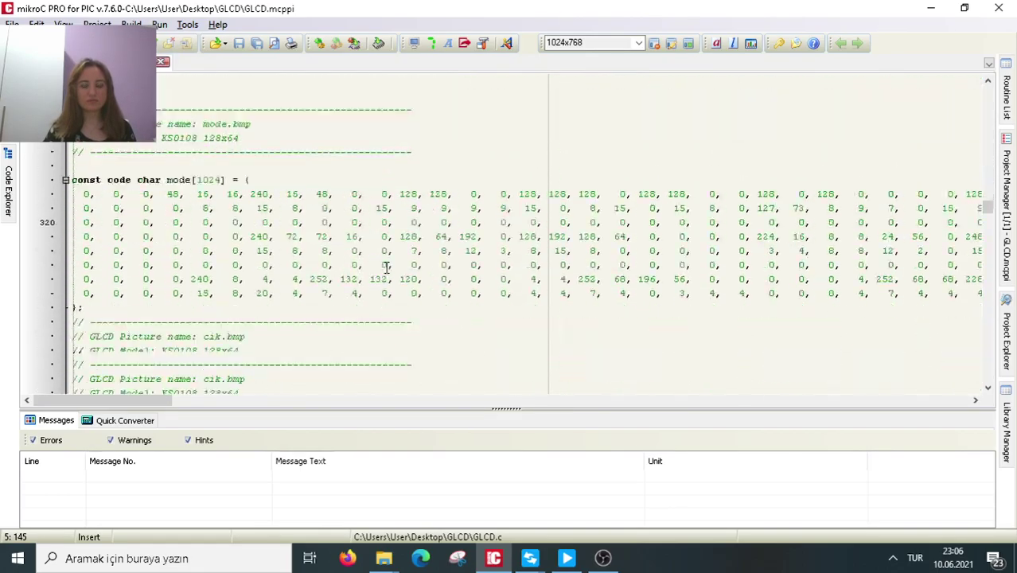
pyautogui.scroll(-8, 385, 267)
pyautogui.scroll(-8, 386, 267)
pyautogui.scroll(-12, 386, 268)
pyautogui.scroll(-2, 386, 267)
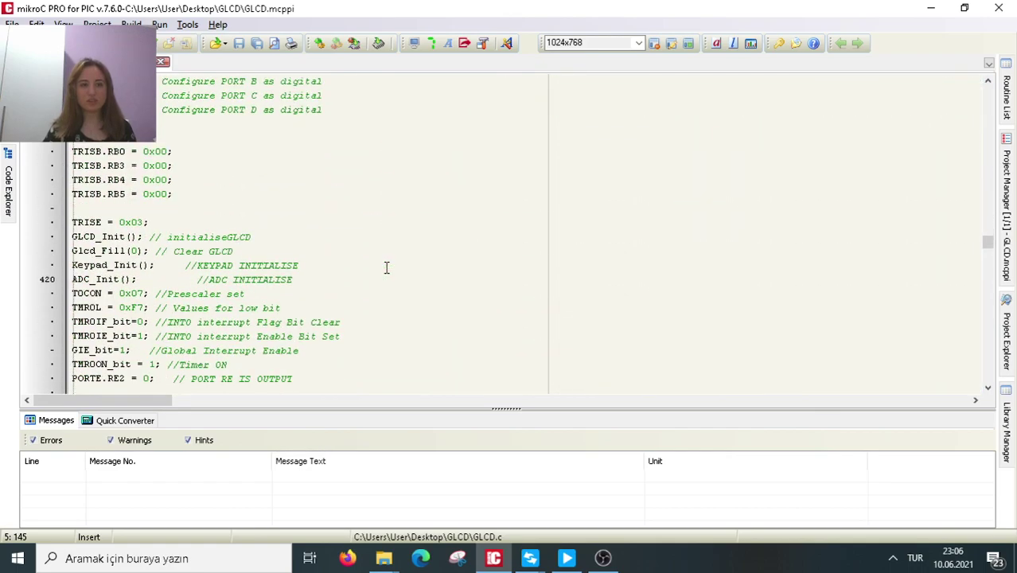
pyautogui.scroll(3, 386, 268)
pyautogui.scroll(-3, 312, 264)
pyautogui.scroll(-5, 311, 263)
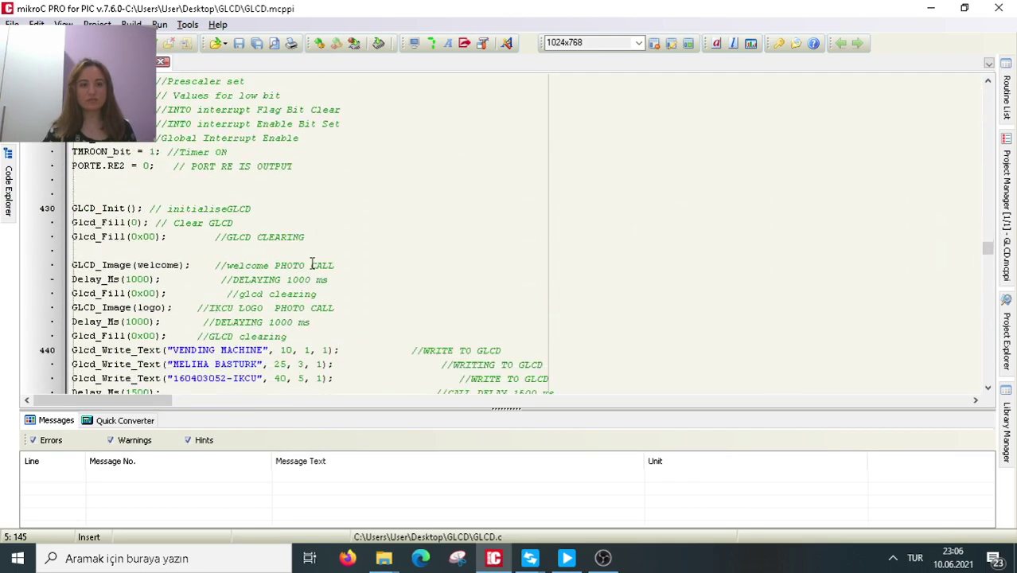
pyautogui.scroll(-3, 311, 264)
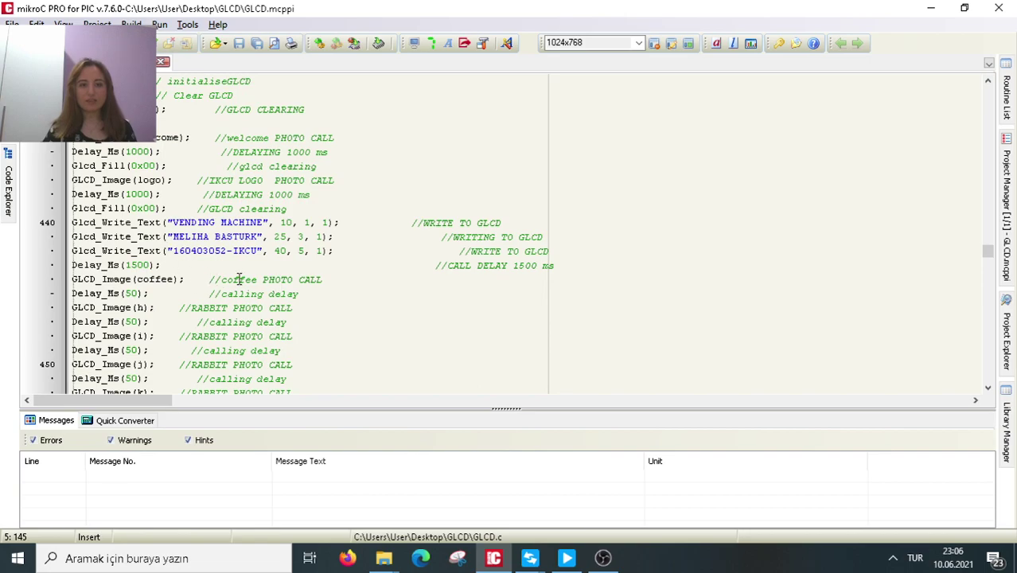
pyautogui.scroll(-5, 232, 290)
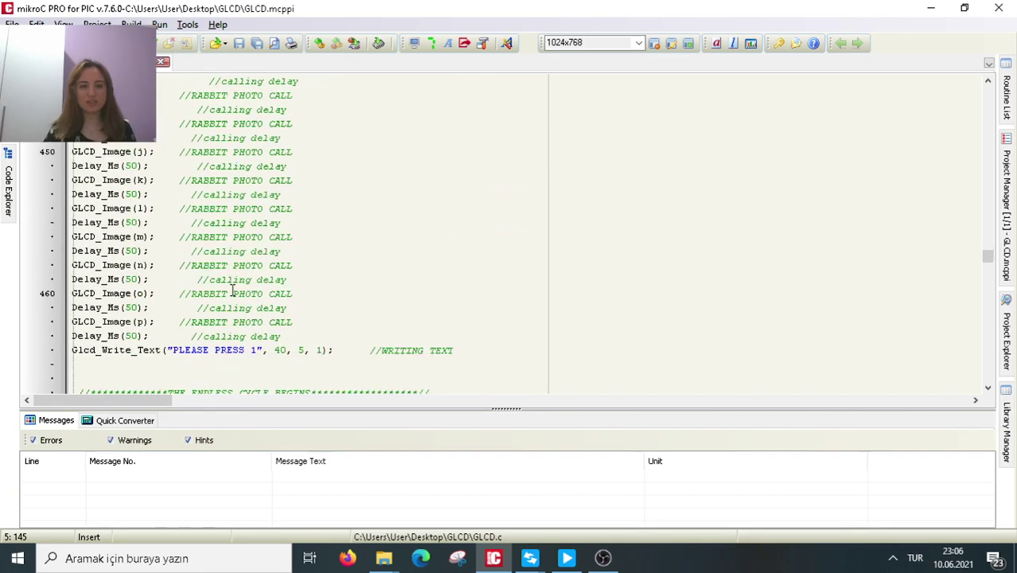
pyautogui.scroll(-3, 232, 290)
pyautogui.scroll(-3, 232, 290)
pyautogui.scroll(-1, 232, 291)
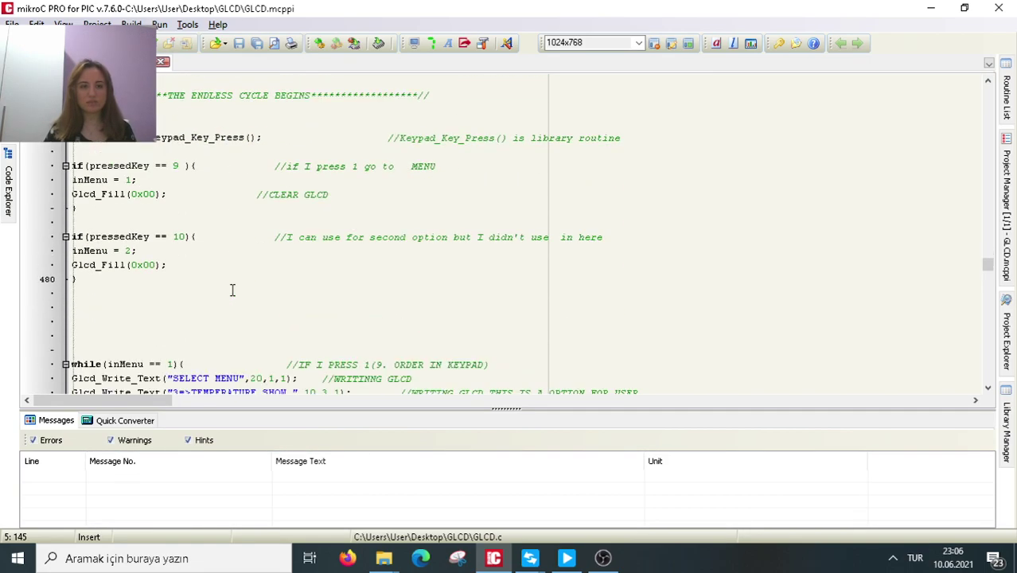
# Scroll through the menu, product and payment if/else blocks to the while(inMenu == 3) loop.
pyautogui.scroll(-3, 232, 291)
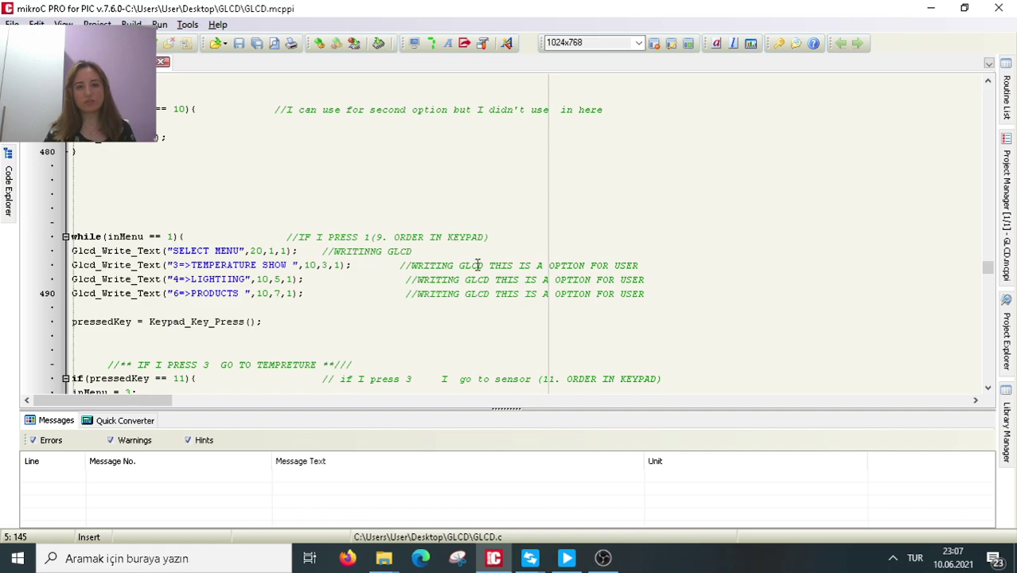
pyautogui.scroll(-3, 477, 265)
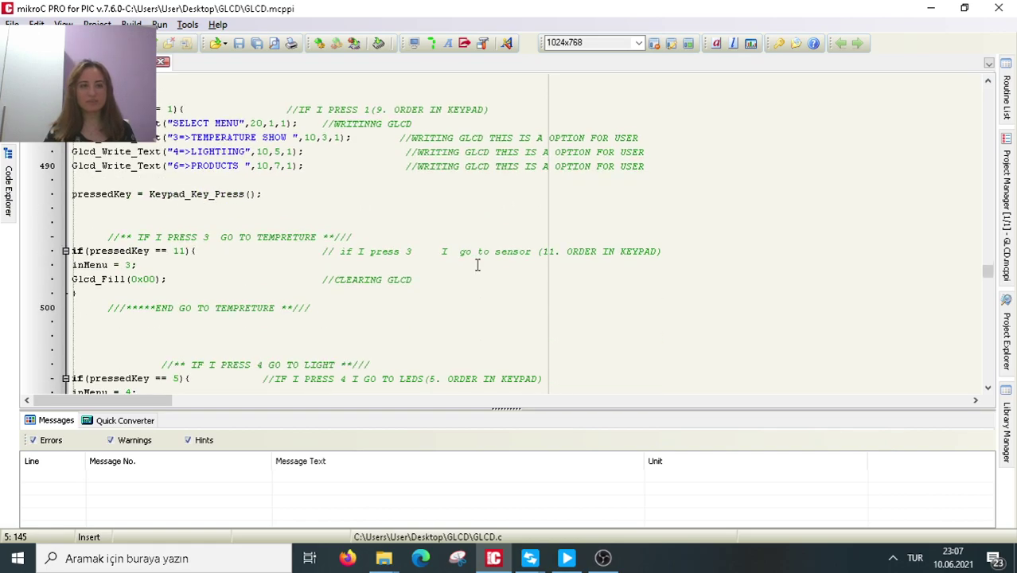
pyautogui.scroll(-3, 430, 265)
pyautogui.scroll(-3, 379, 264)
pyautogui.scroll(-1, 378, 264)
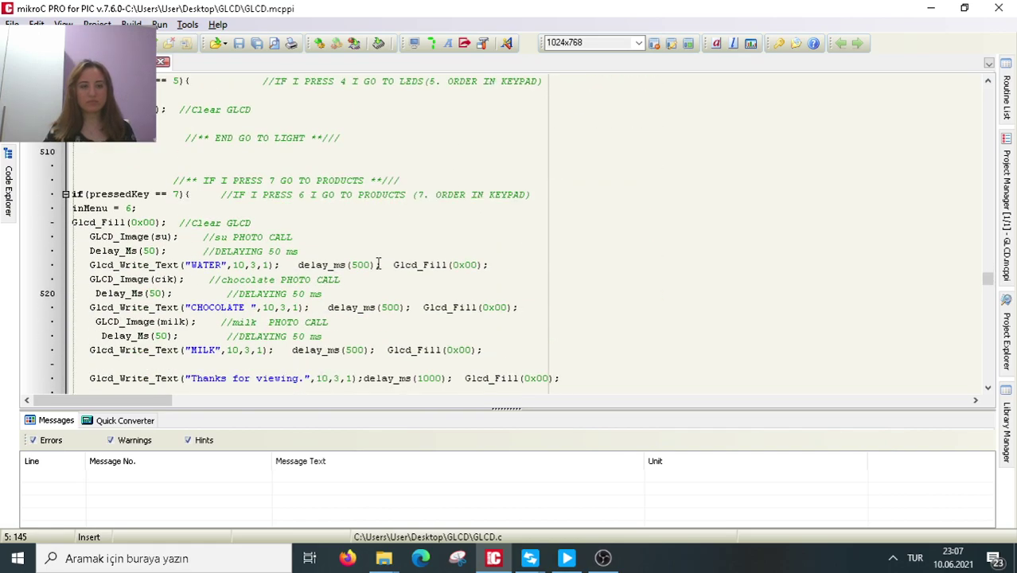
pyautogui.scroll(-3, 379, 264)
pyautogui.scroll(-4, 378, 264)
pyautogui.scroll(-3, 379, 264)
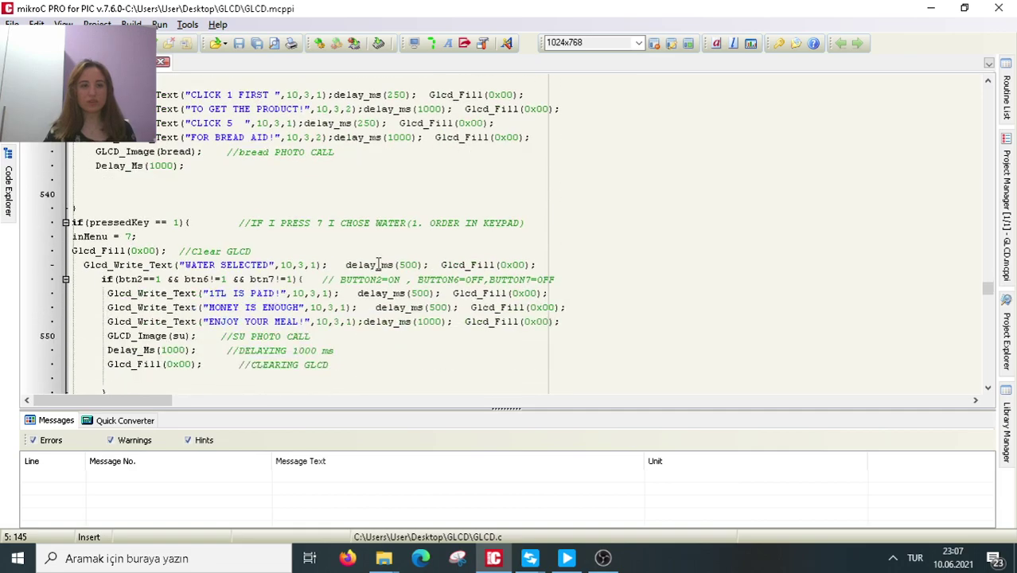
pyautogui.scroll(-2, 379, 264)
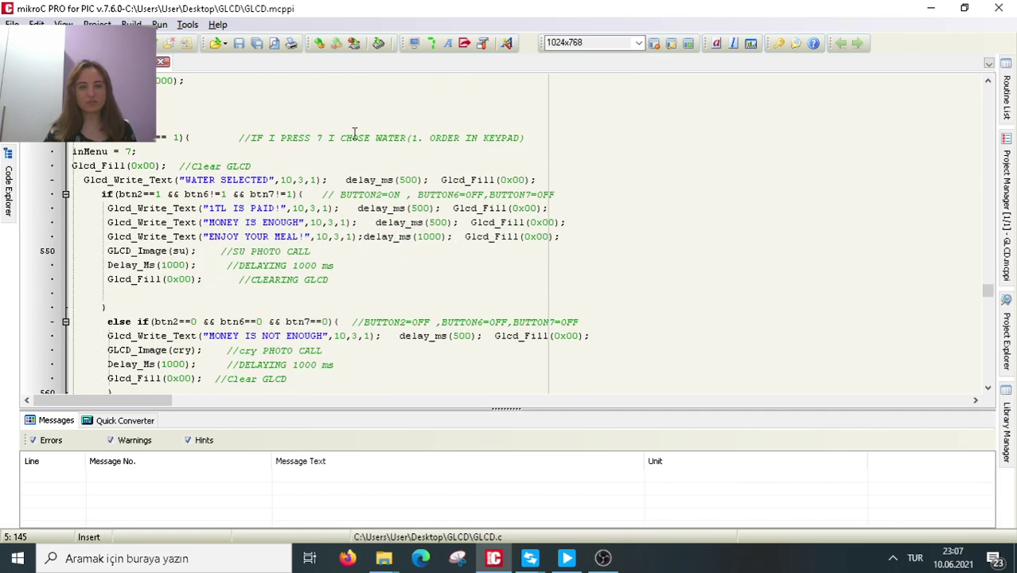
pyautogui.scroll(-3, 439, 151)
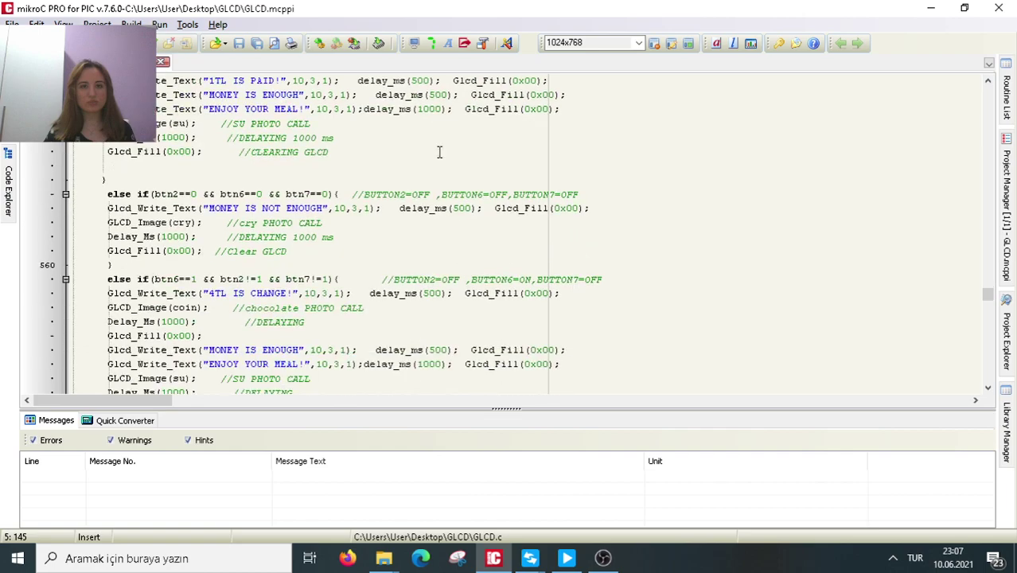
pyautogui.scroll(-2, 439, 151)
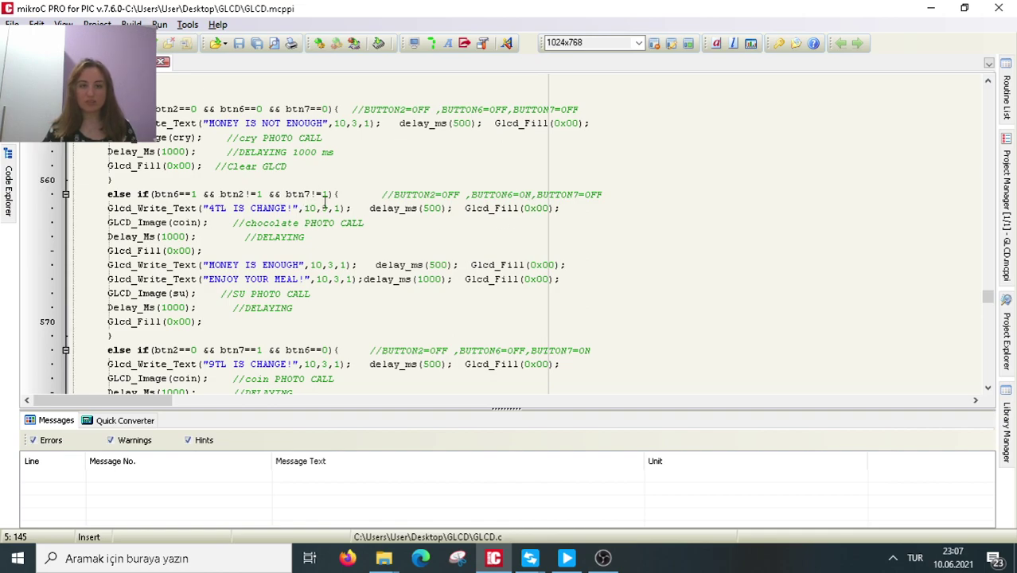
pyautogui.scroll(-6, 593, 225)
pyautogui.scroll(-3, 593, 225)
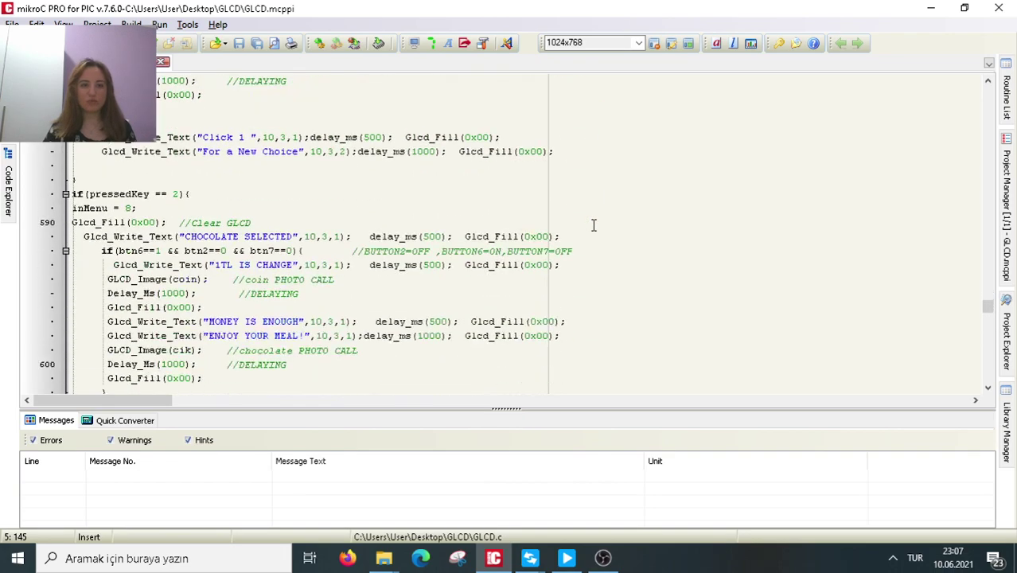
pyautogui.scroll(-4, 593, 225)
pyautogui.scroll(-5, 592, 225)
pyautogui.scroll(-4, 592, 225)
pyautogui.scroll(-5, 593, 225)
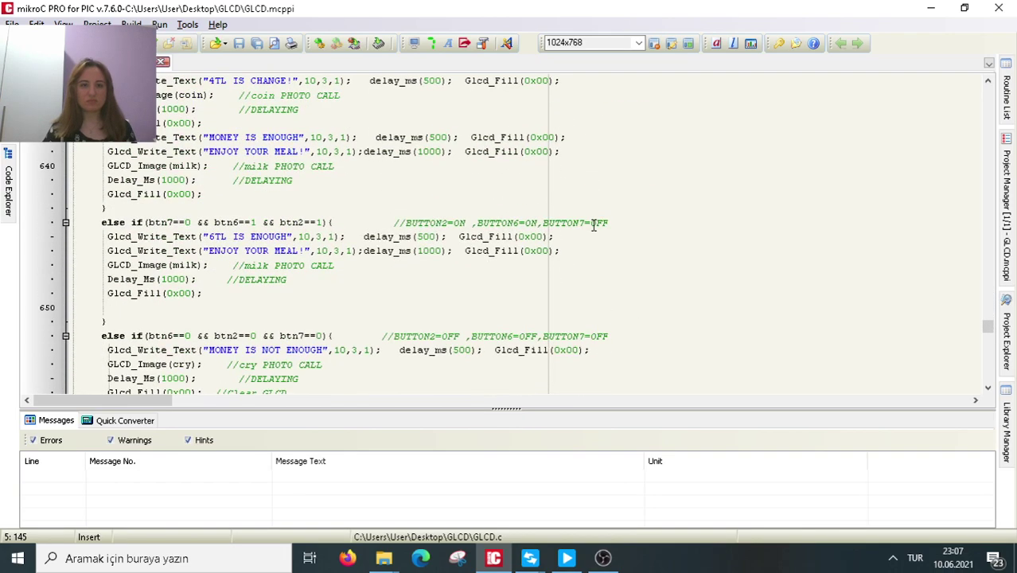
pyautogui.scroll(-1, 593, 226)
pyautogui.scroll(-2, 592, 225)
pyautogui.scroll(-6, 593, 226)
pyautogui.scroll(-1, 593, 225)
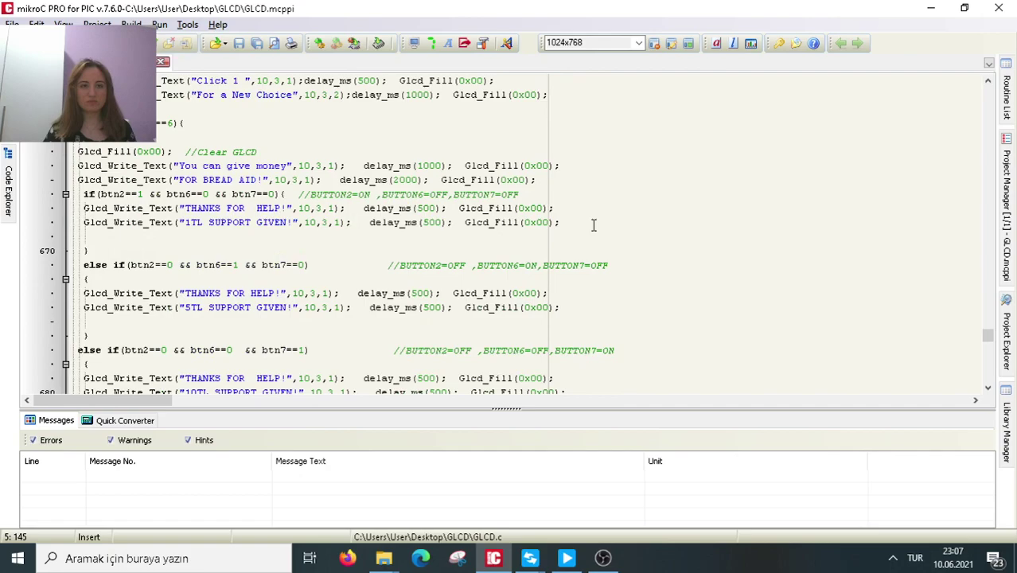
pyautogui.scroll(-6, 592, 225)
pyautogui.scroll(-1, 592, 225)
pyautogui.scroll(-4, 592, 225)
pyautogui.scroll(-2, 592, 226)
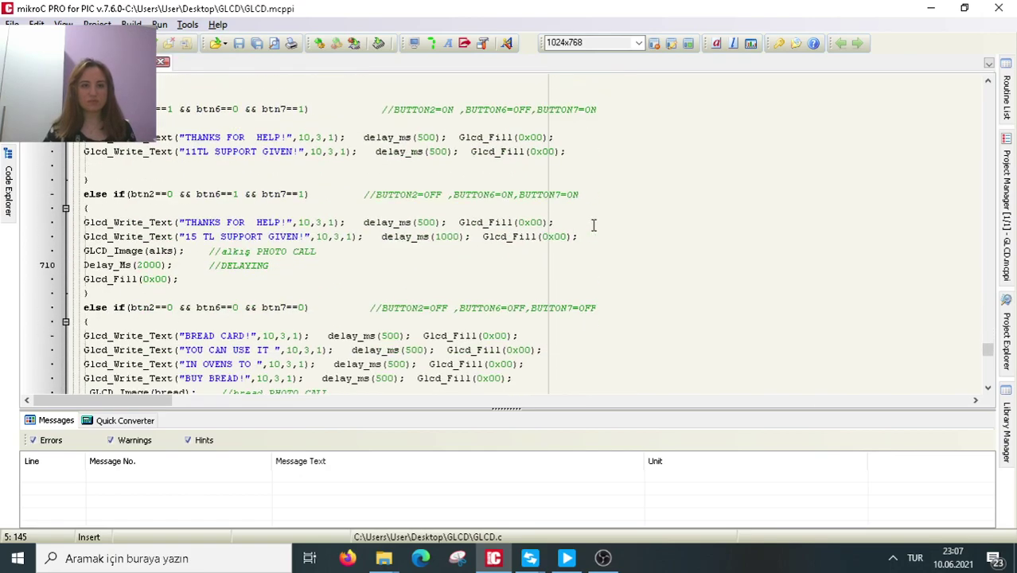
pyautogui.scroll(-3, 593, 225)
pyautogui.scroll(-2, 593, 225)
pyautogui.scroll(-4, 593, 225)
pyautogui.scroll(-1, 593, 225)
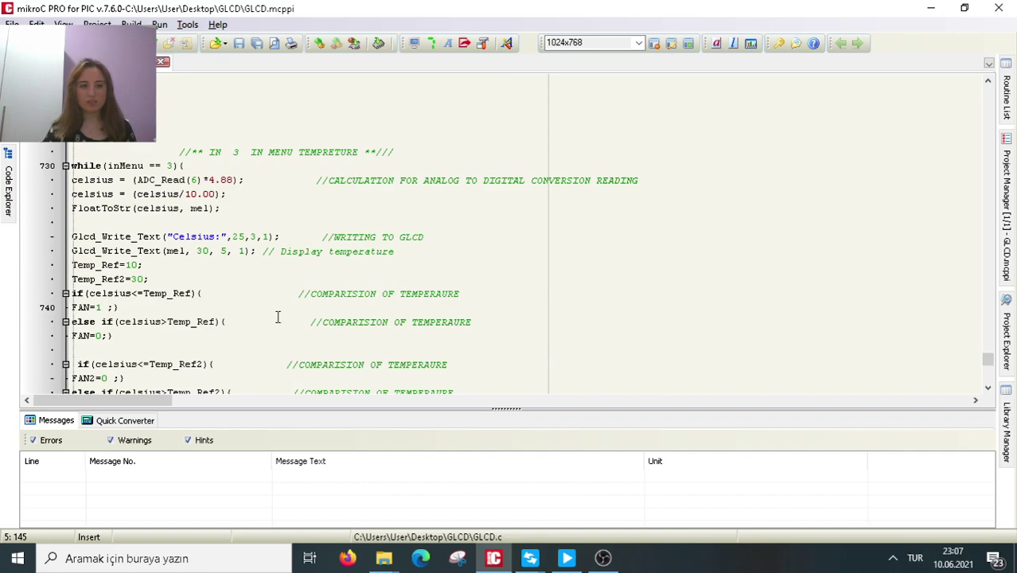
# Scroll down to the end of the light menu code.
pyautogui.scroll(-1, 277, 317)
pyautogui.scroll(-4, 513, 230)
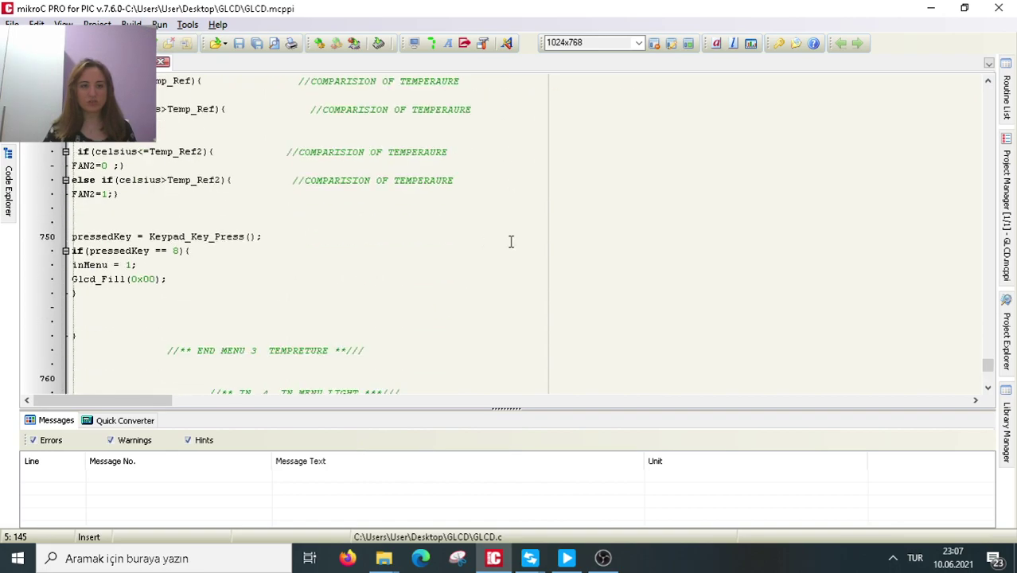
pyautogui.scroll(-3, 513, 230)
pyautogui.scroll(-4, 513, 230)
pyautogui.scroll(-2, 510, 242)
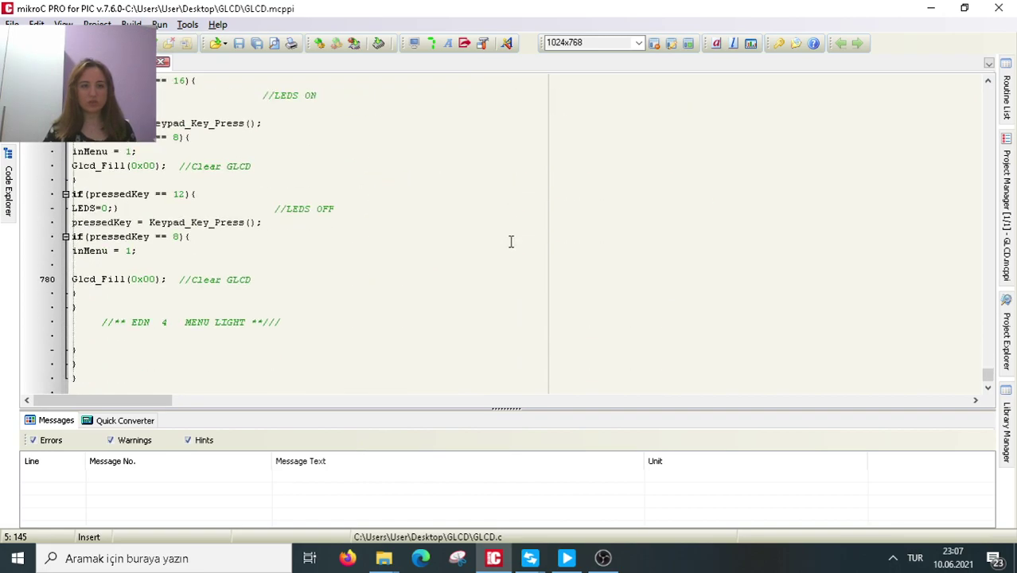
# Scroll back up through the donation branches and jump to line 5 near the file's top.
pyautogui.scroll(5, 511, 242)
pyautogui.scroll(5, 511, 241)
pyautogui.scroll(5, 511, 241)
pyautogui.scroll(5, 510, 242)
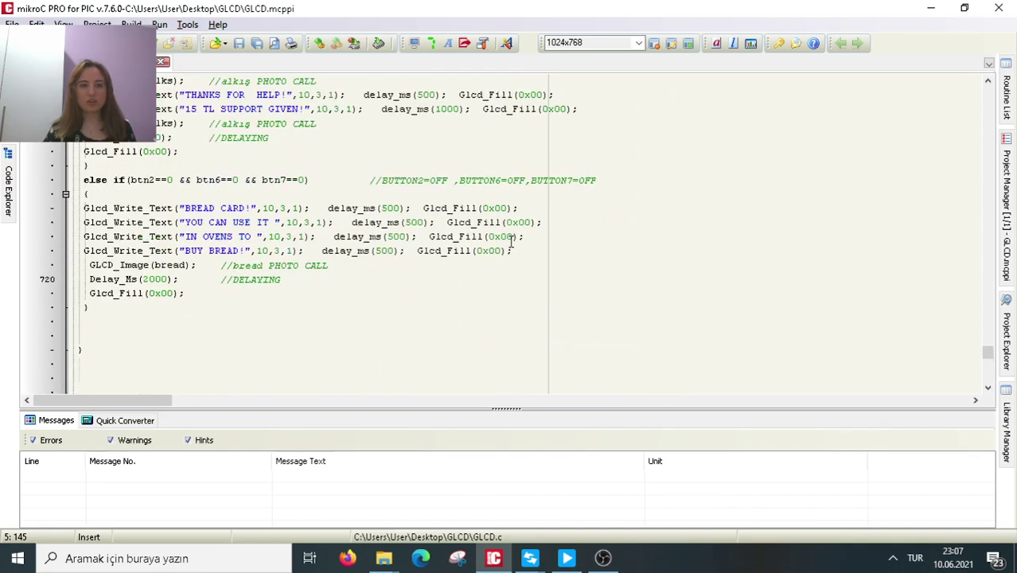
pyautogui.scroll(3, 512, 242)
pyautogui.scroll(2, 512, 243)
pyautogui.scroll(2, 512, 243)
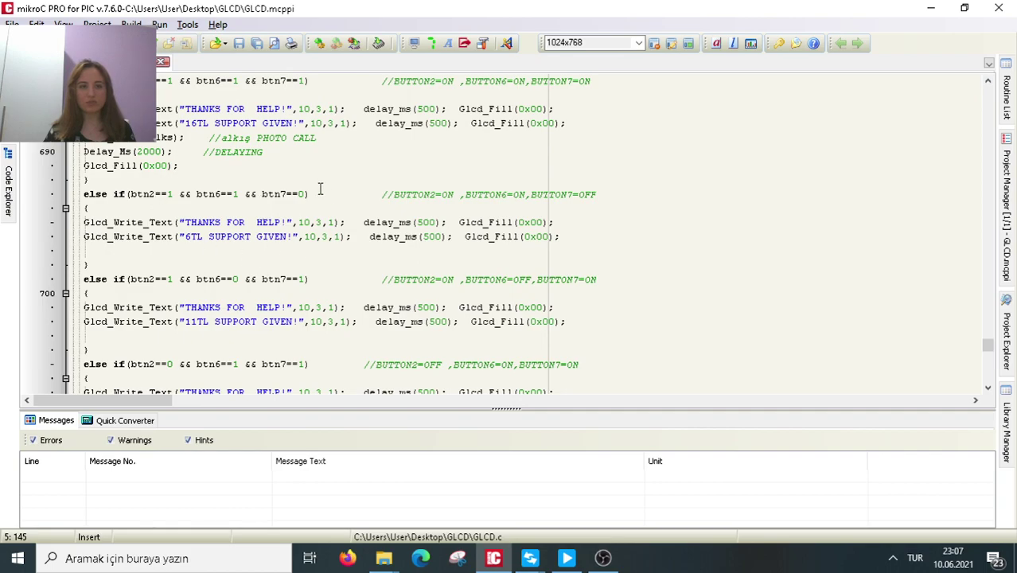
pyautogui.scroll(3, 363, 272)
pyautogui.scroll(2, 364, 272)
pyautogui.scroll(2, 363, 273)
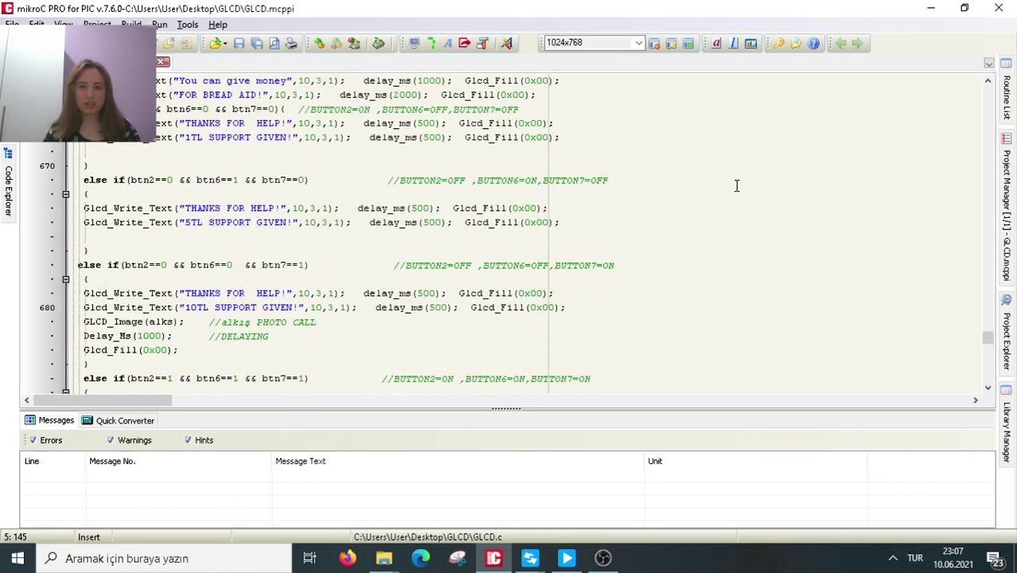
pyautogui.write('B')
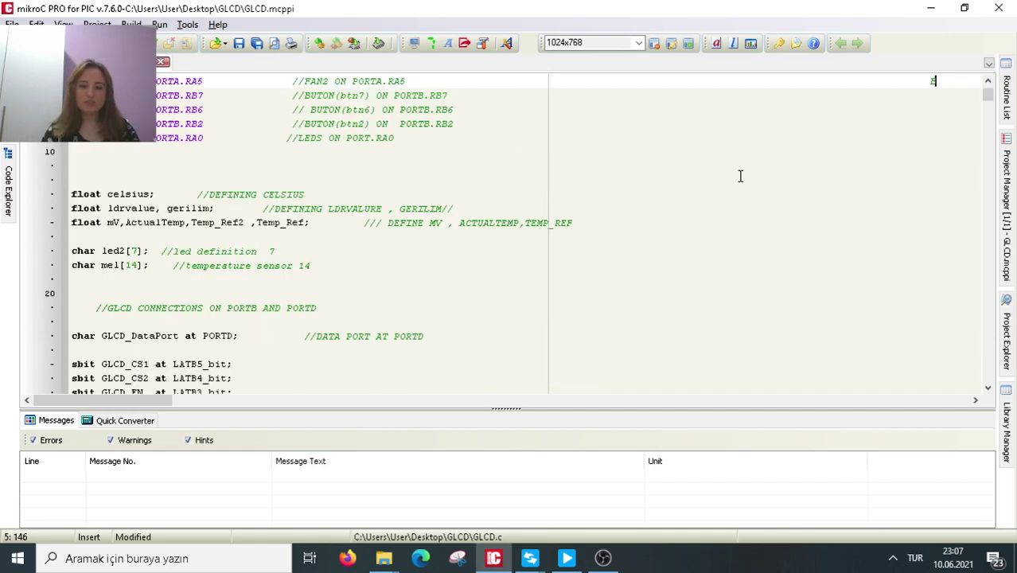